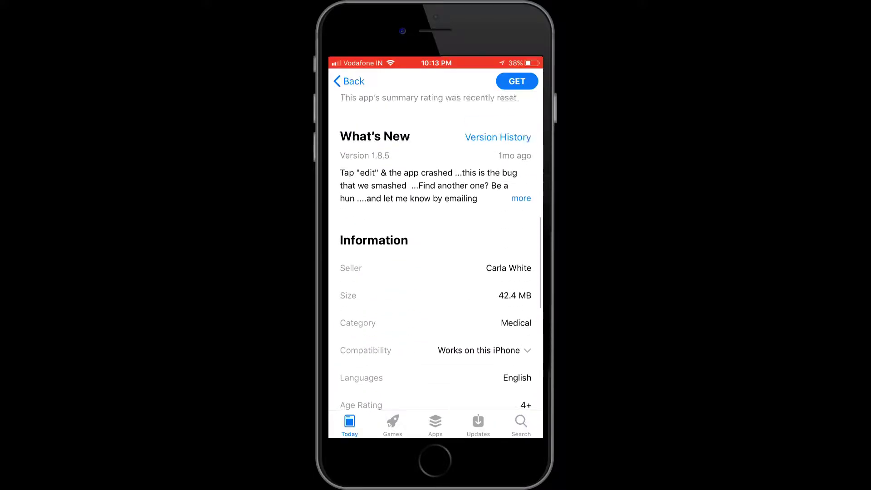
pyautogui.scroll(2, 435, 272)
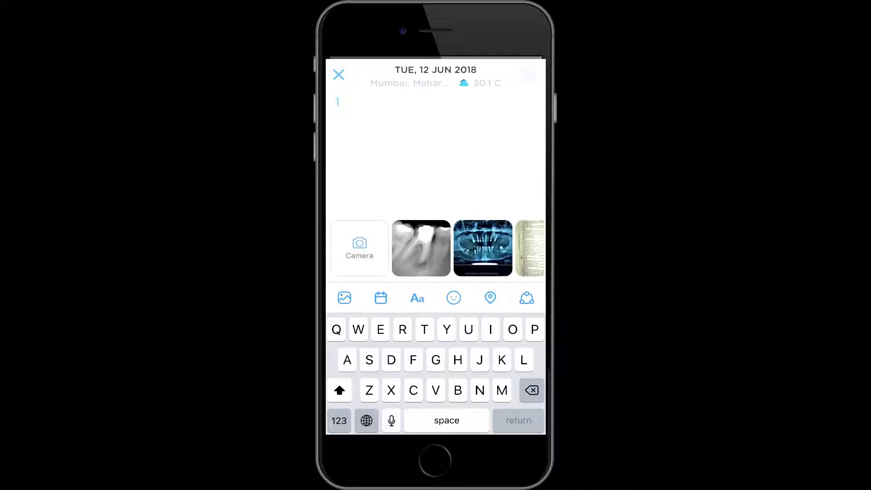
pyautogui.write('Discovere')
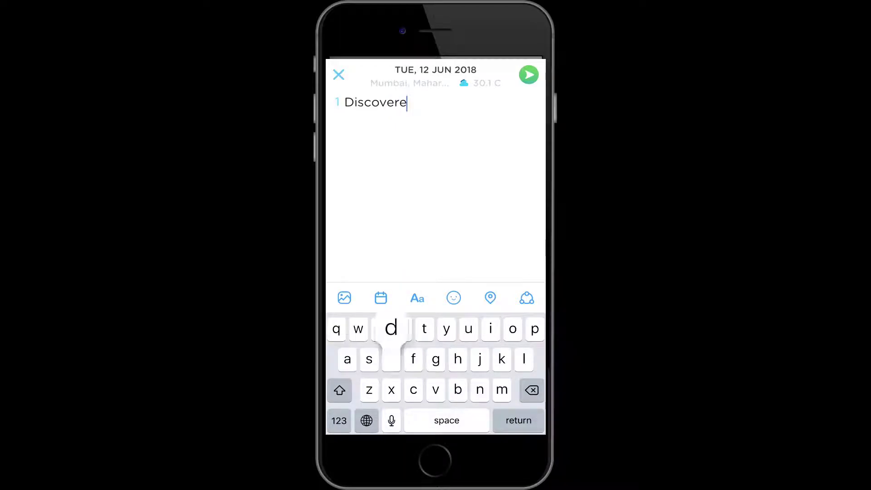
pyautogui.write('d new app')
# List Discovered new app, Helped someone and Made a video, then begin a fourth line
pyautogui.press('Return')
pyautogui.write('Helped someone')
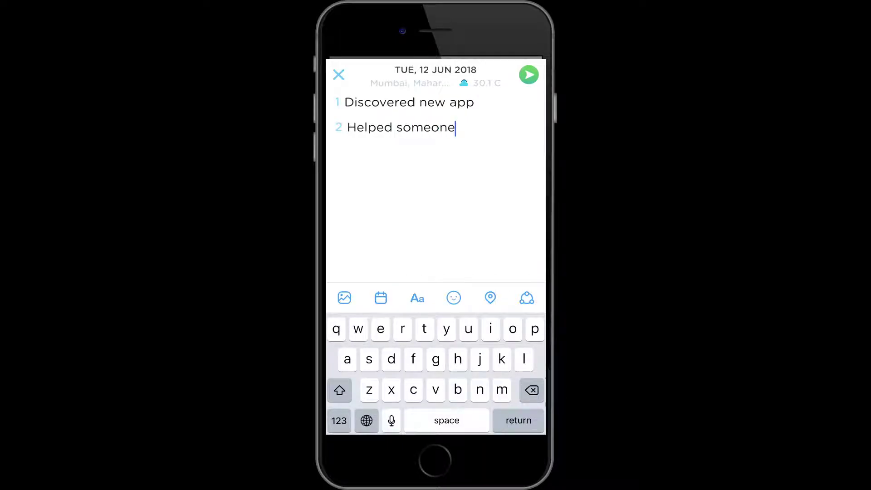
pyautogui.press('Return')
pyautogui.write('Ma')
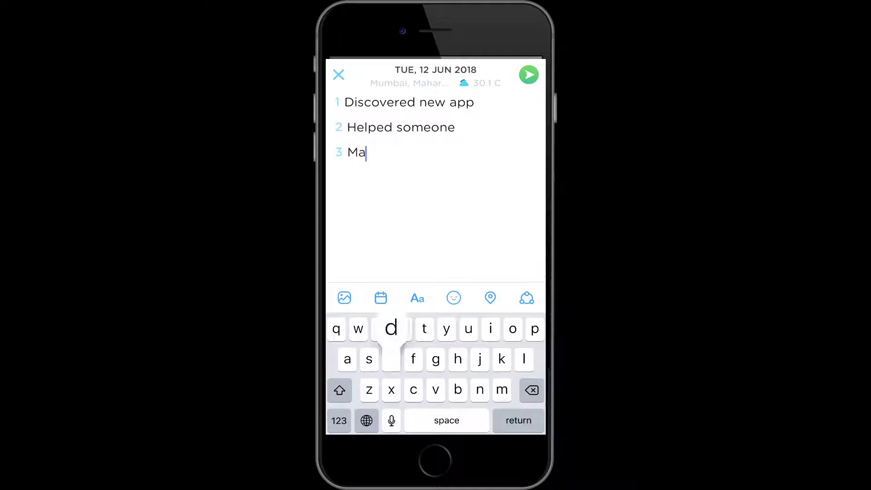
pyautogui.write('de a video')
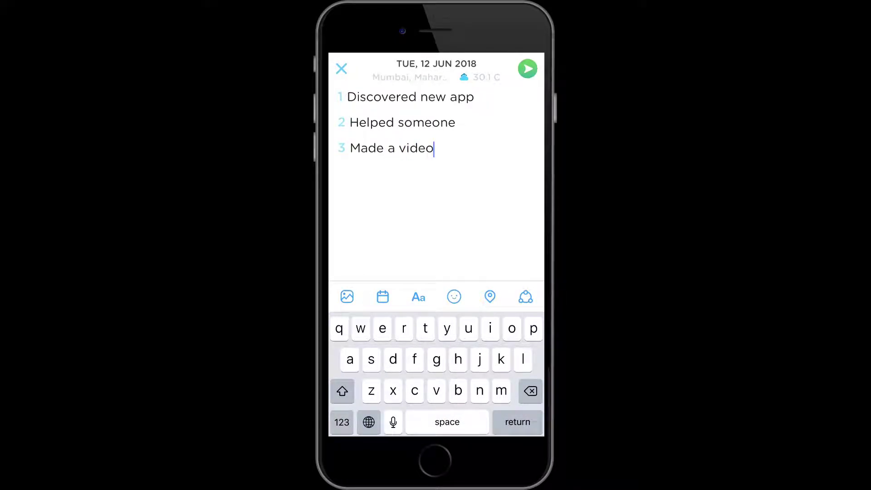
pyautogui.press('Return')
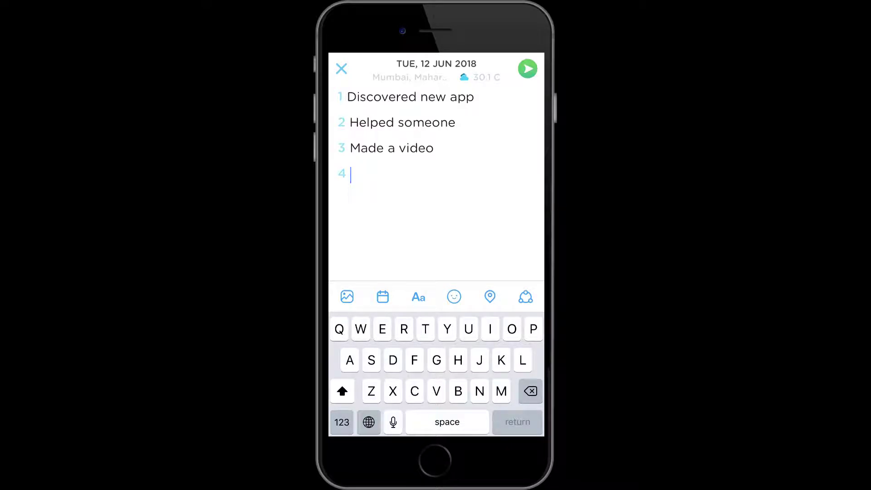
pyautogui.write('Went ')
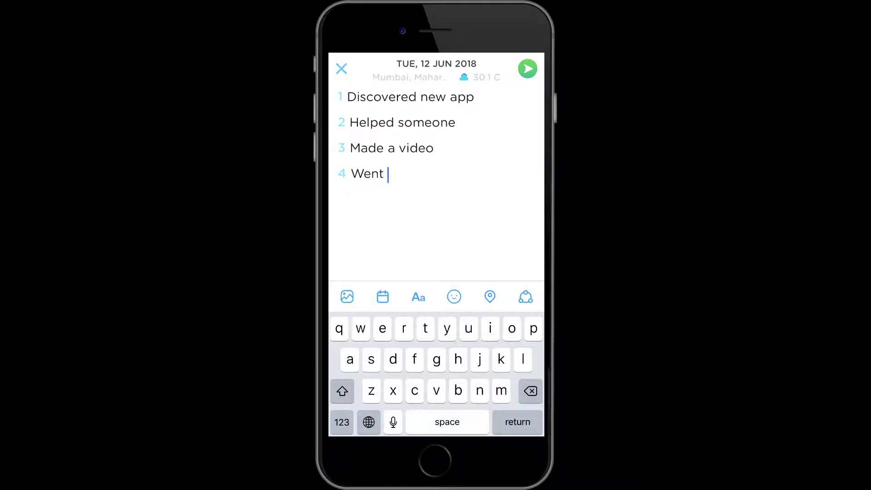
pyautogui.write('walking to work')
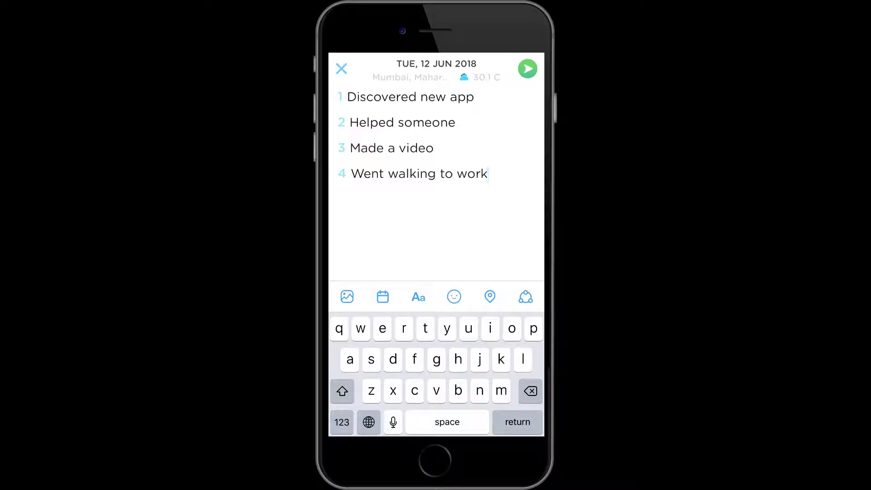
# Attach the dental X-ray photo to the entry and look at its date settings
pyautogui.click(348, 297)
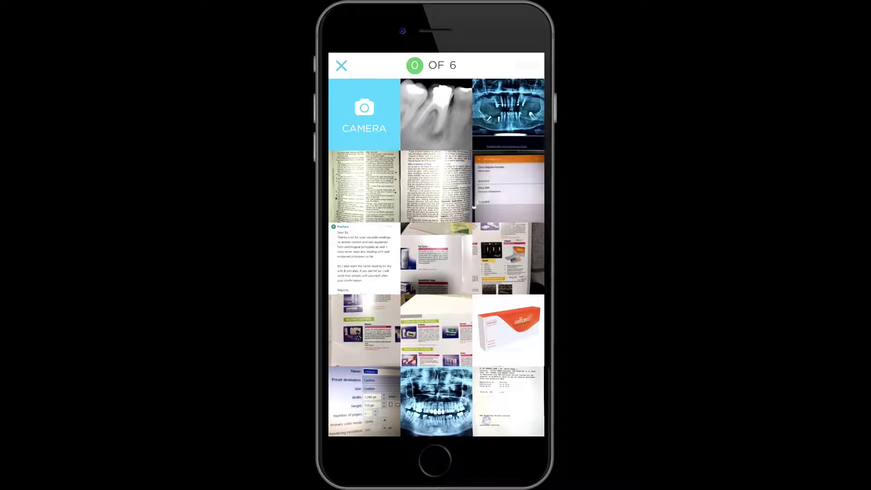
pyautogui.click(435, 115)
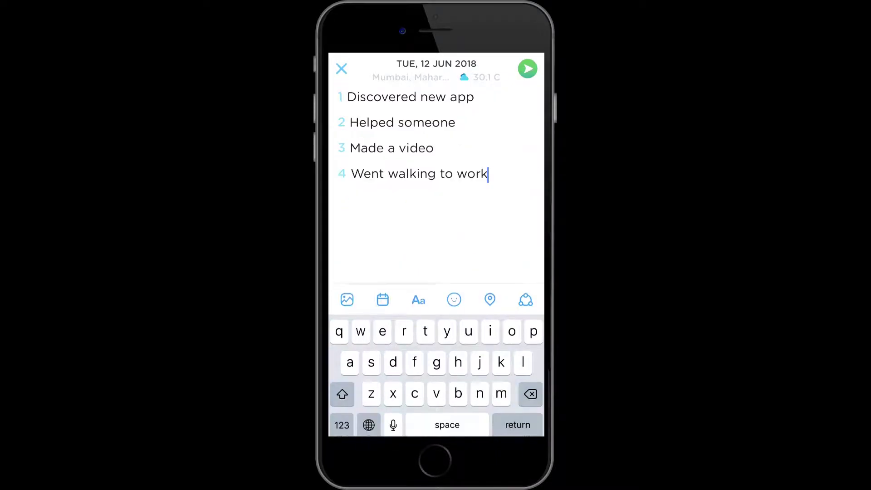
pyautogui.click(383, 296)
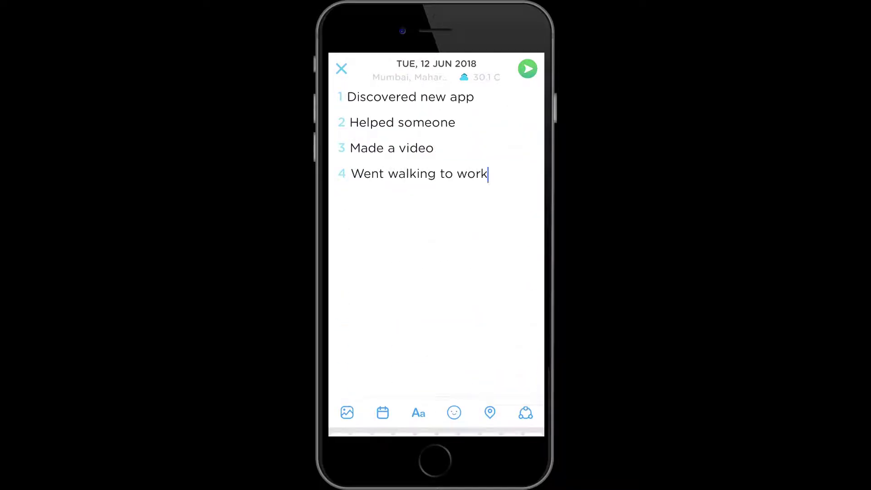
# Enlarge the entry text and try bullet points before restoring the numbered list
pyautogui.click(418, 297)
pyautogui.moveTo(371, 267)
pyautogui.mouseDown()
pyautogui.moveTo(395, 266)
pyautogui.moveTo(376, 266)
pyautogui.mouseUp()
pyautogui.click(472, 266)
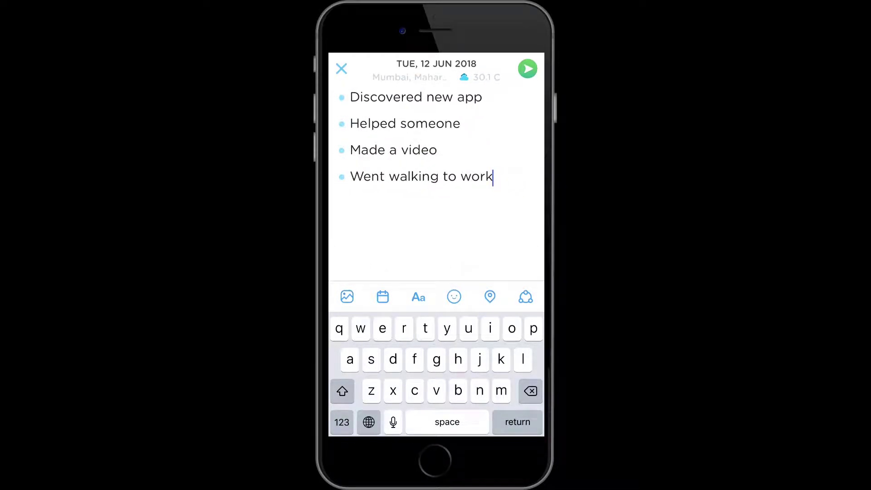
pyautogui.click(382, 296)
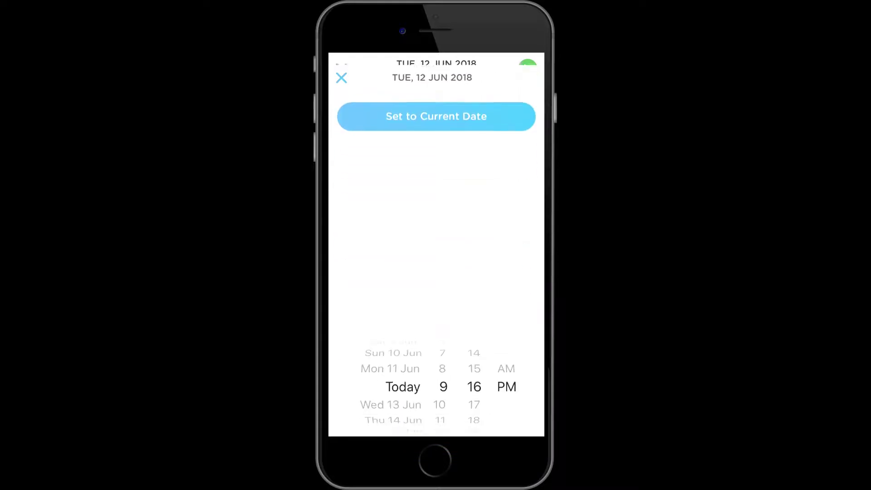
pyautogui.click(340, 100)
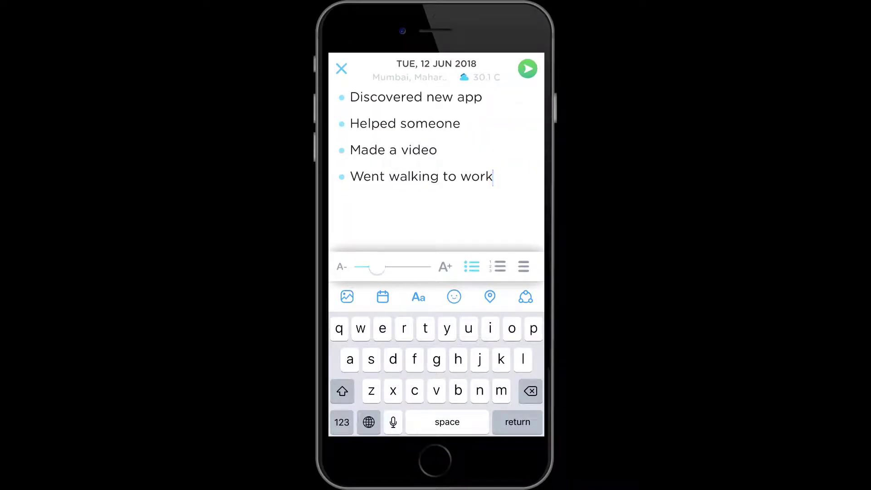
pyautogui.click(499, 266)
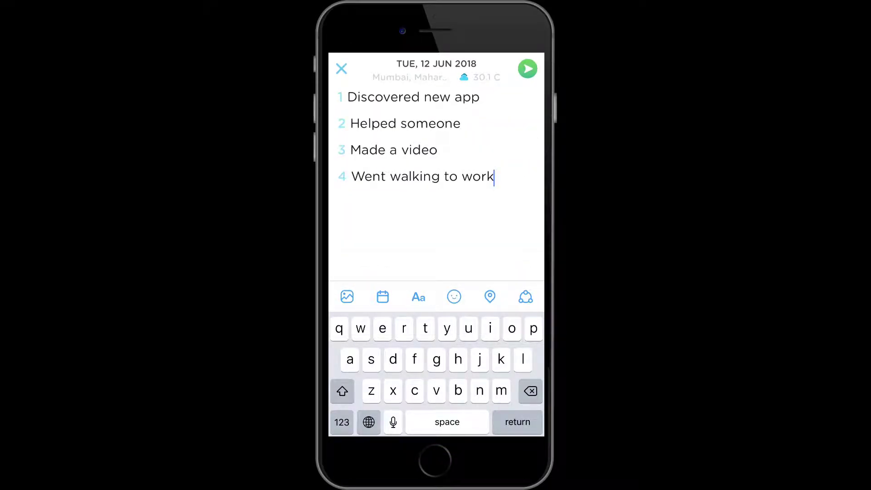
pyautogui.click(453, 297)
# Add an empty fifth line, set a happy mood, and tag the location Lamington Road
pyautogui.press('Return')
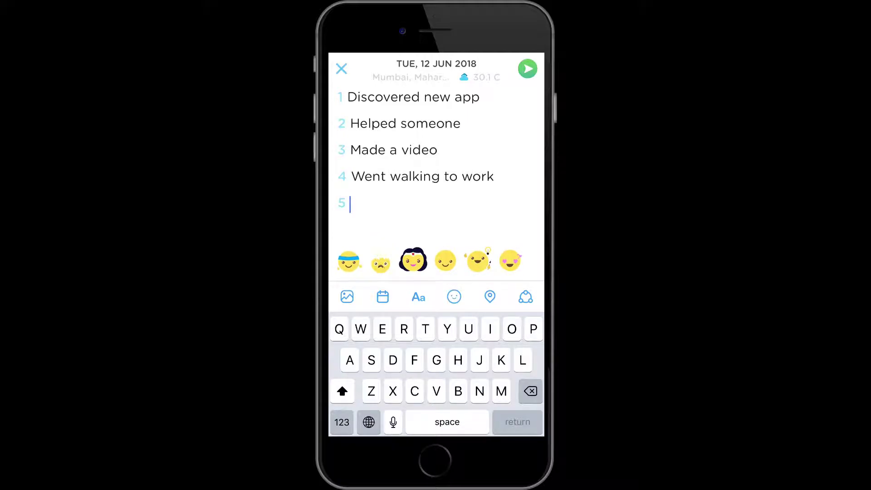
pyautogui.click(454, 296)
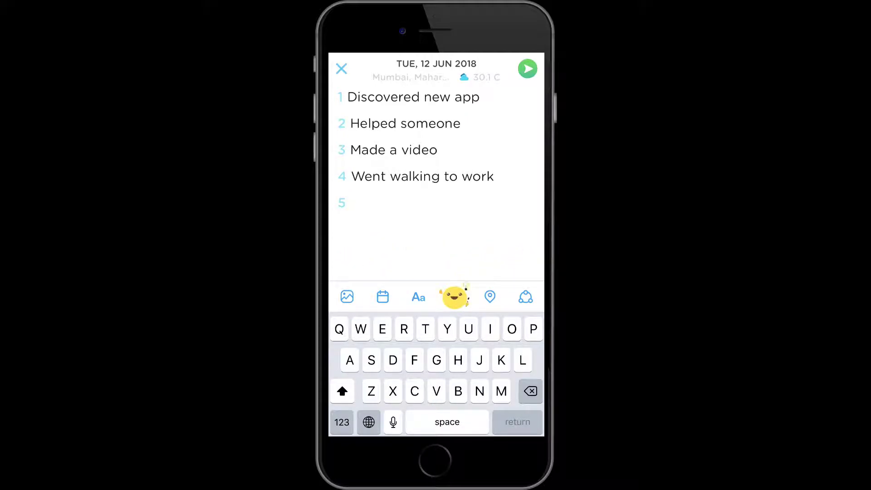
pyautogui.click(490, 296)
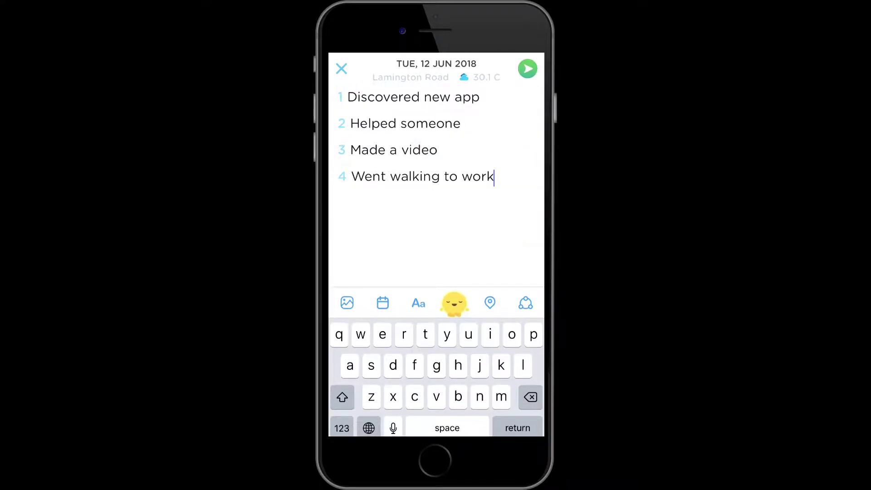
pyautogui.click(525, 297)
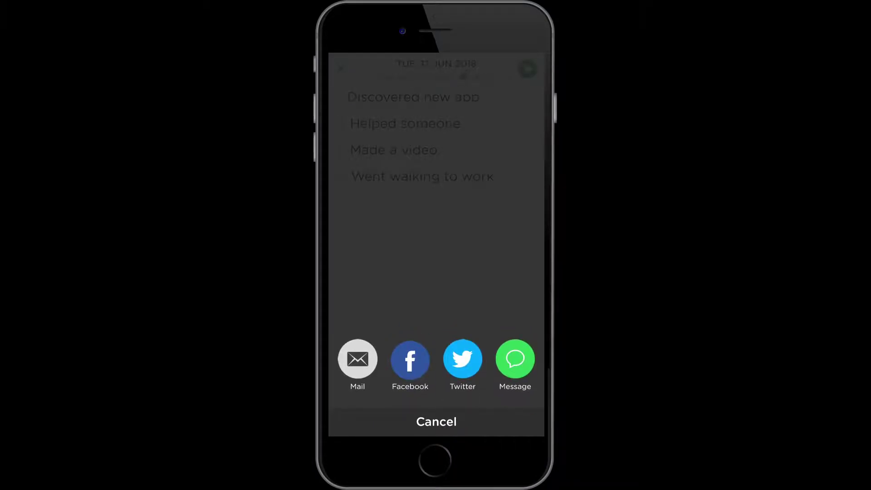
pyautogui.click(436, 422)
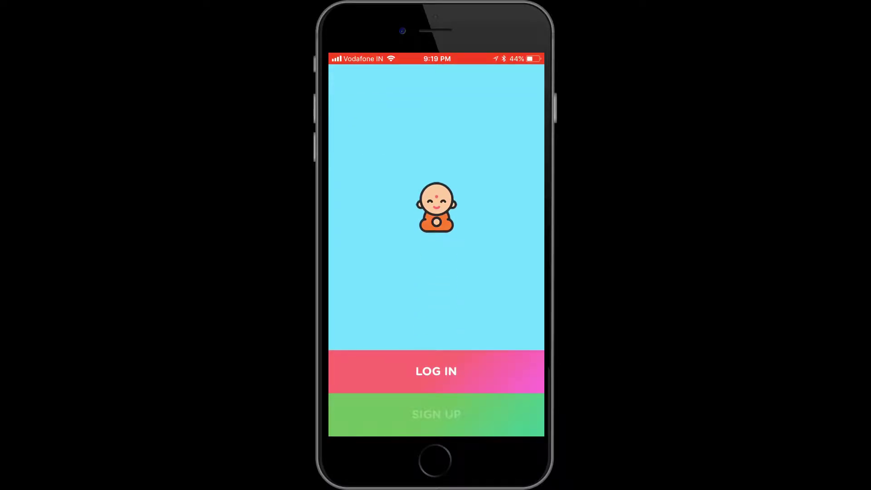
pyautogui.click(436, 414)
pyautogui.click(445, 245)
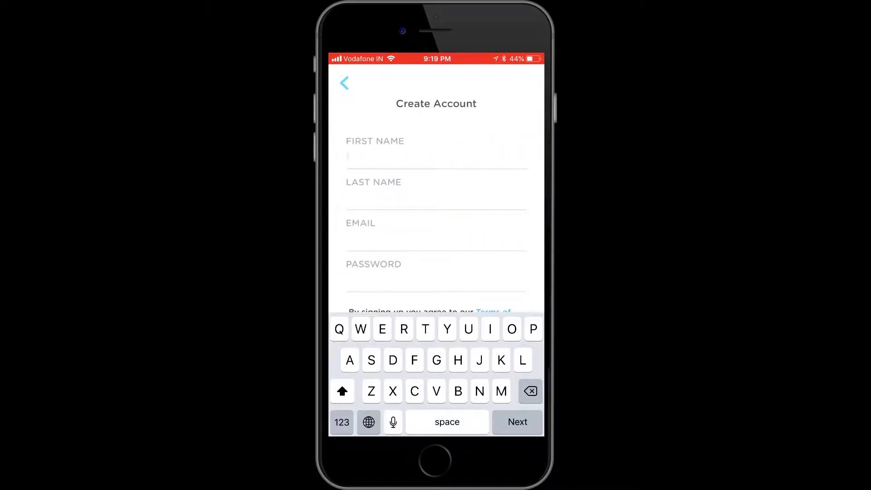
pyautogui.write('Rd')
pyautogui.press('Return')
pyautogui.write('Desai')
pyautogui.press('Return')
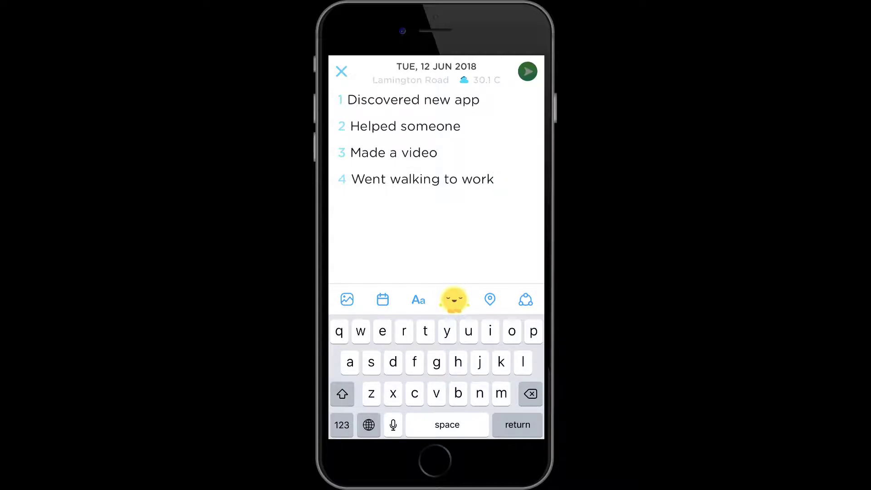
# View the inspirational quote, dismiss its share sheet, close it, and expand the June calendar
pyautogui.click(527, 71)
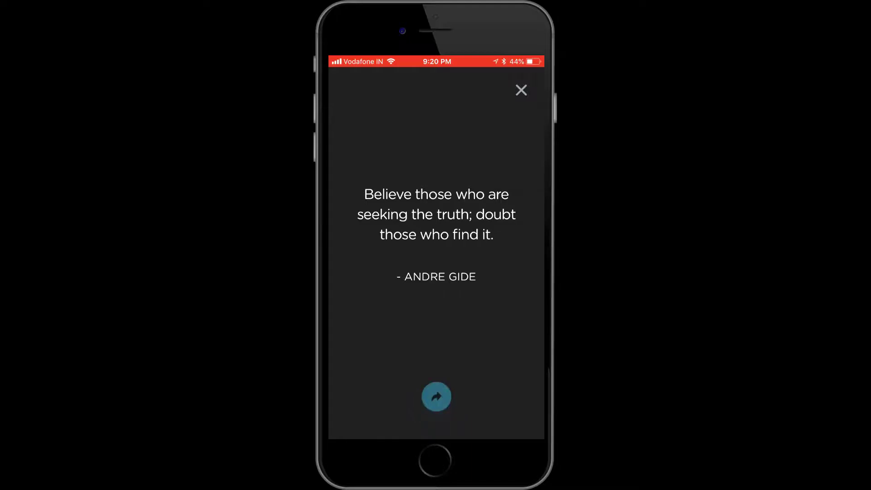
pyautogui.click(436, 396)
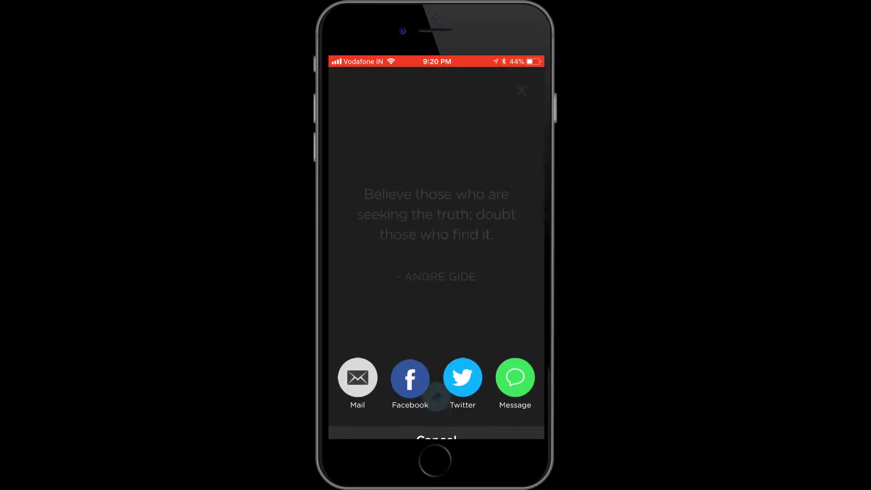
pyautogui.click(436, 439)
pyautogui.click(521, 91)
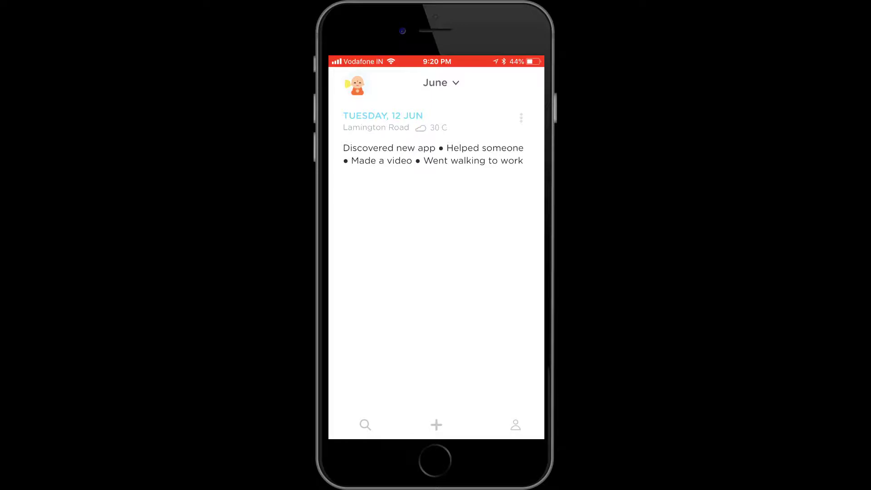
pyautogui.click(441, 83)
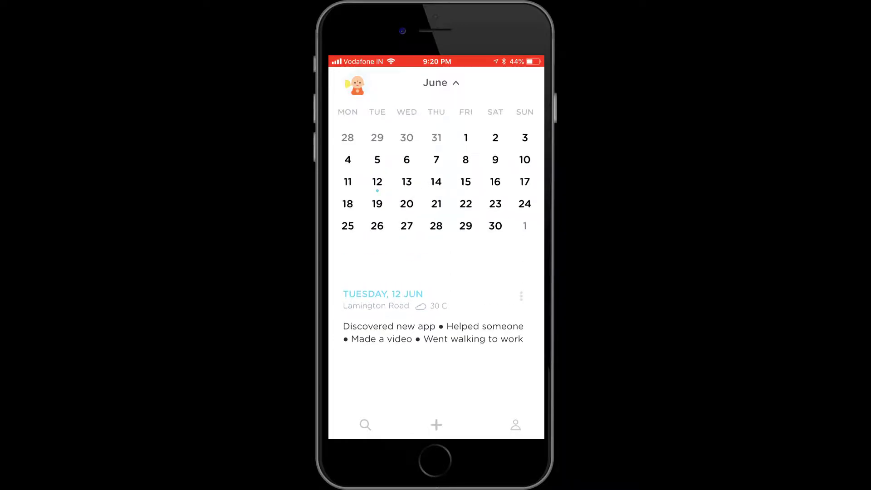
pyautogui.click(442, 82)
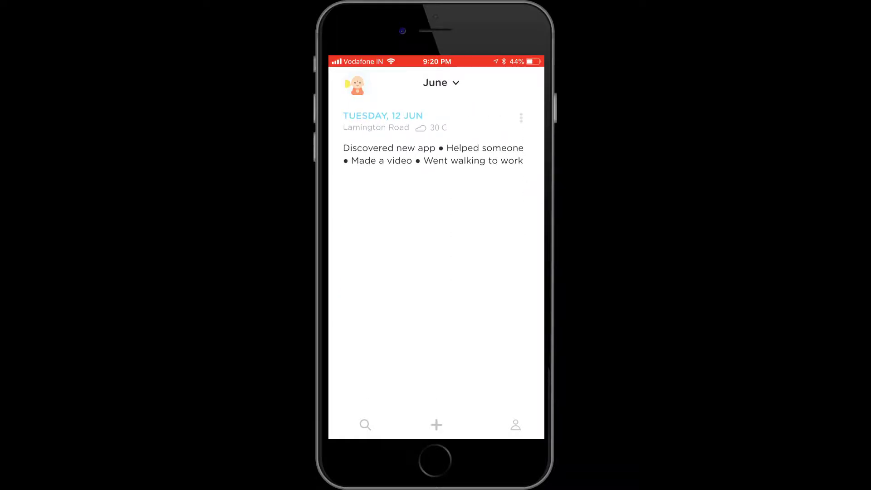
pyautogui.click(357, 85)
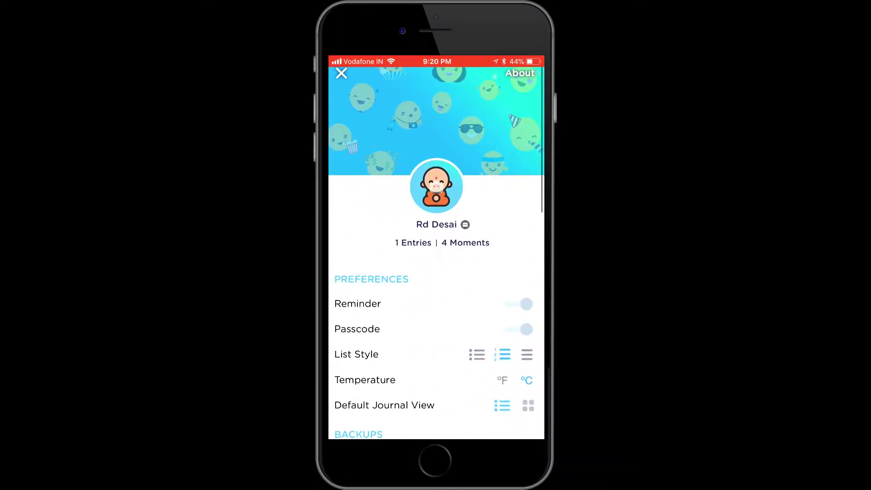
pyautogui.scroll(-2, 436, 253)
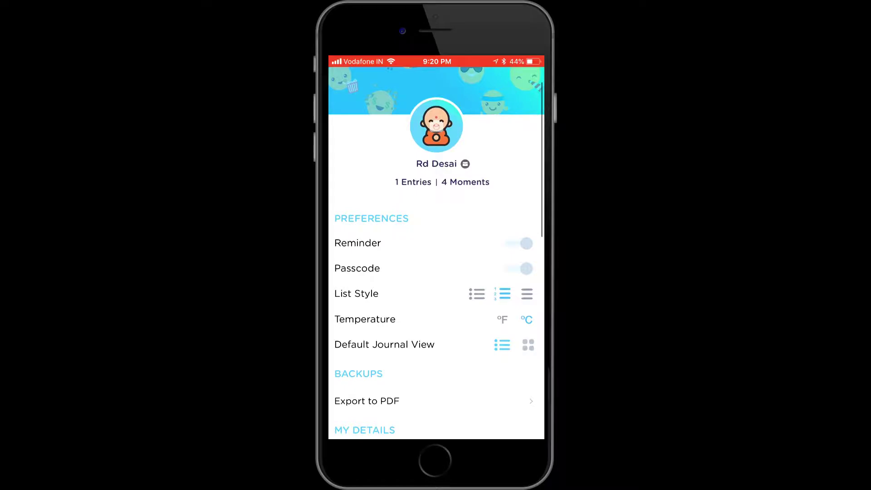
pyautogui.scroll(-2, 436, 254)
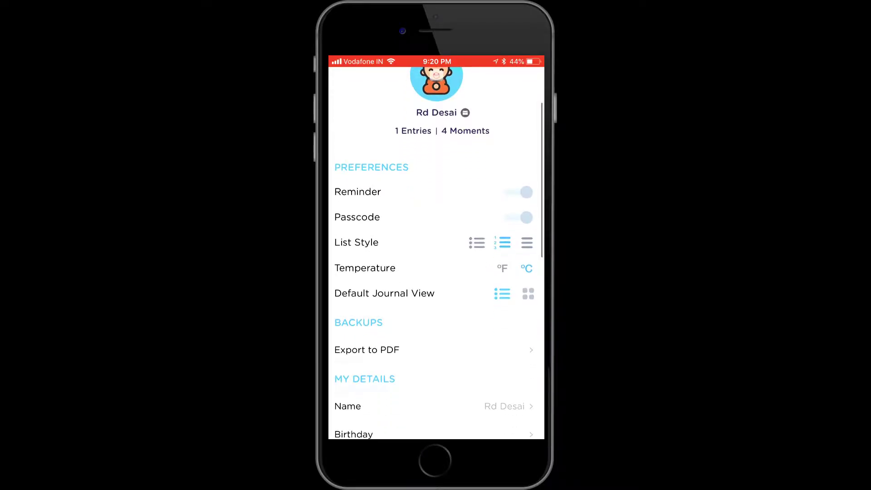
pyautogui.scroll(-2, 436, 253)
pyautogui.click(366, 301)
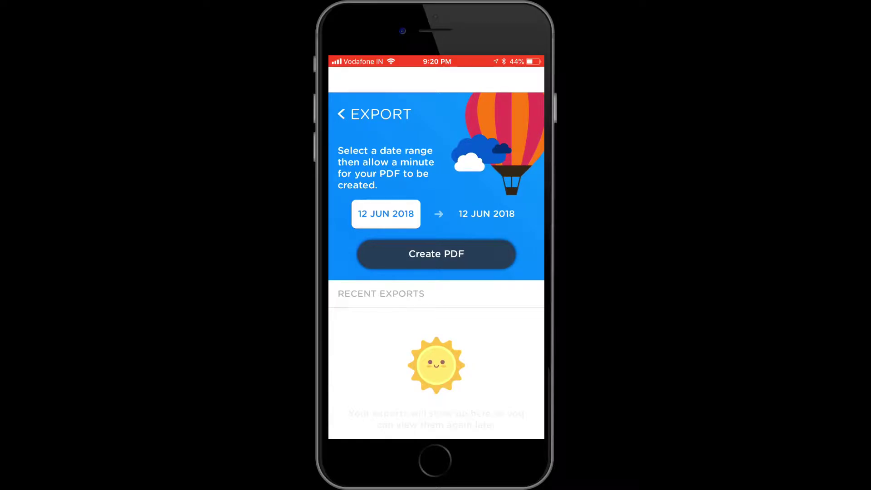
pyautogui.click(342, 114)
pyautogui.scroll(-2, 436, 253)
pyautogui.scroll(-1, 436, 253)
pyautogui.scroll(-1, 436, 253)
pyautogui.scroll(-2, 437, 253)
pyautogui.scroll(-2, 436, 253)
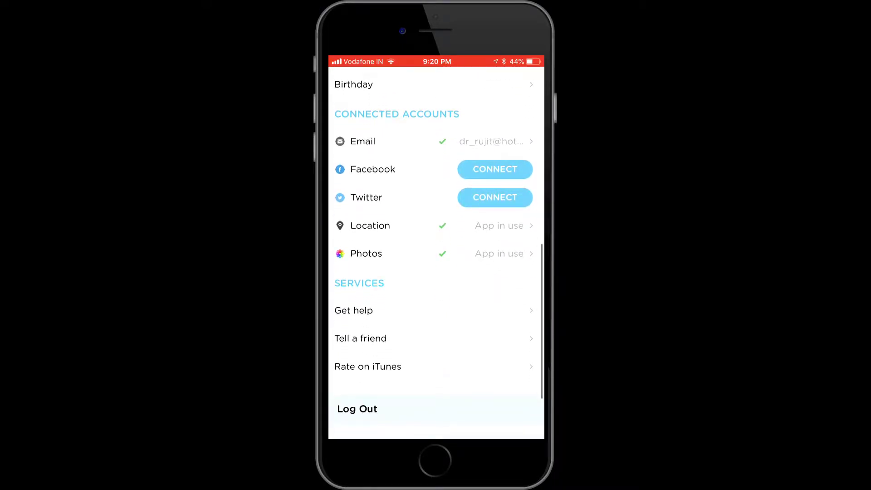
pyautogui.scroll(-1, 436, 253)
pyautogui.scroll(3, 436, 253)
pyautogui.scroll(5, 436, 253)
# Check the About page in settings, then start a new entry dated 12 Jun 2018
pyautogui.click(340, 89)
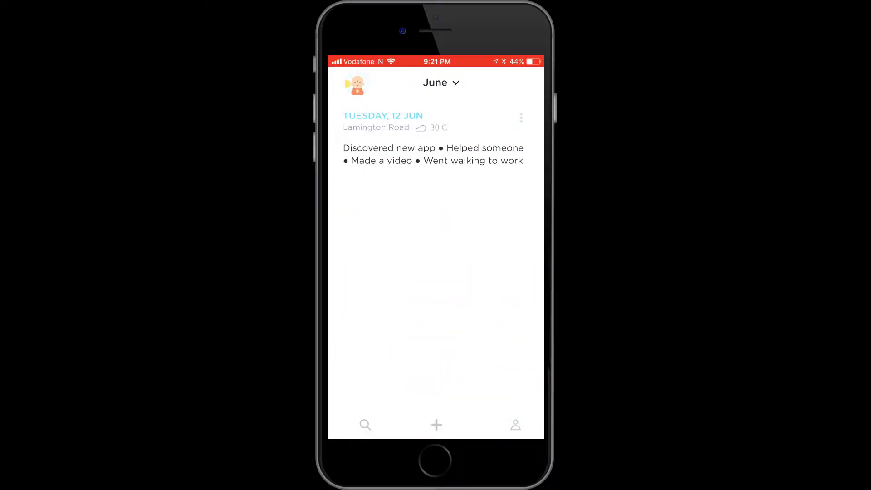
pyautogui.click(515, 423)
pyautogui.click(519, 78)
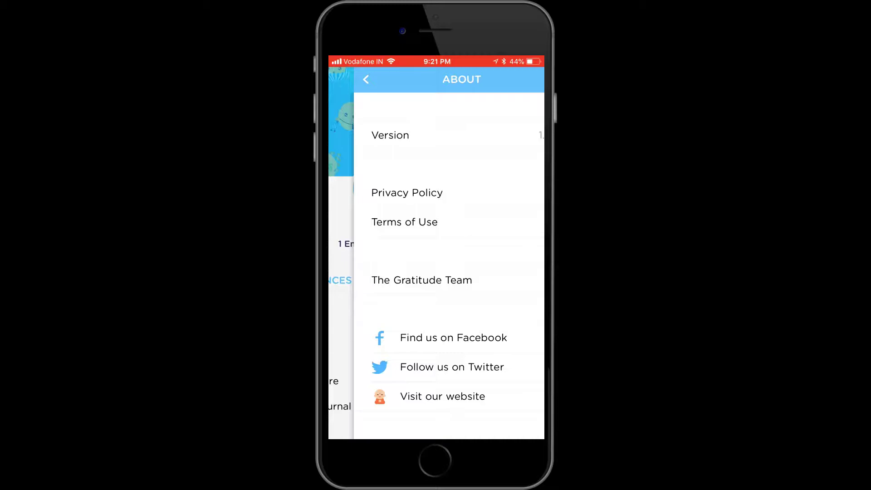
pyautogui.click(365, 80)
pyautogui.click(341, 89)
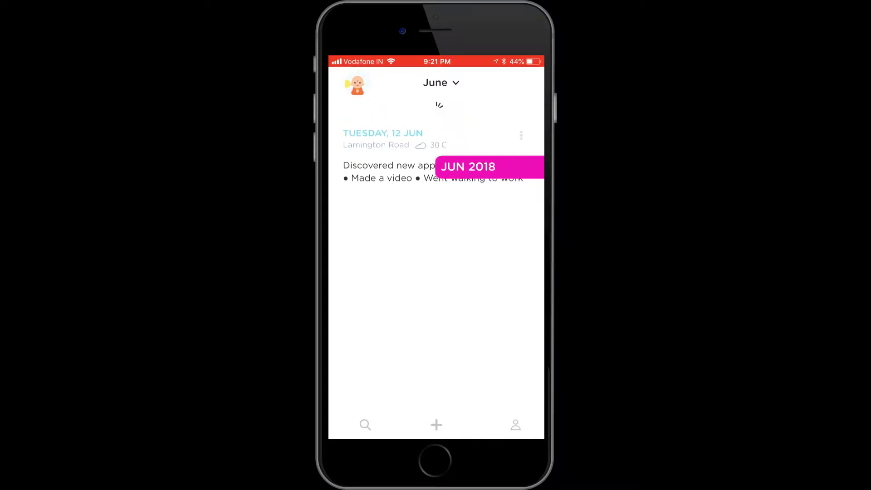
pyautogui.click(364, 425)
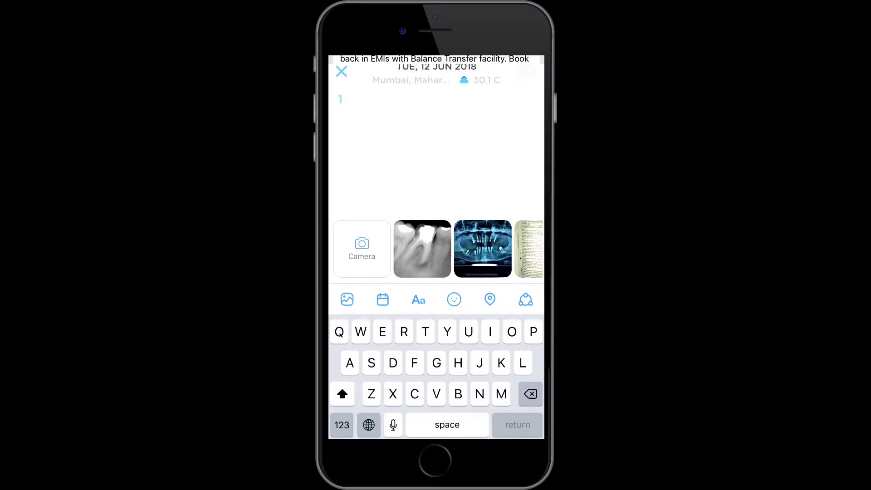
# Date the new entry Mon 21 May 2018, fix a typo in its four items, and save
pyautogui.click(382, 299)
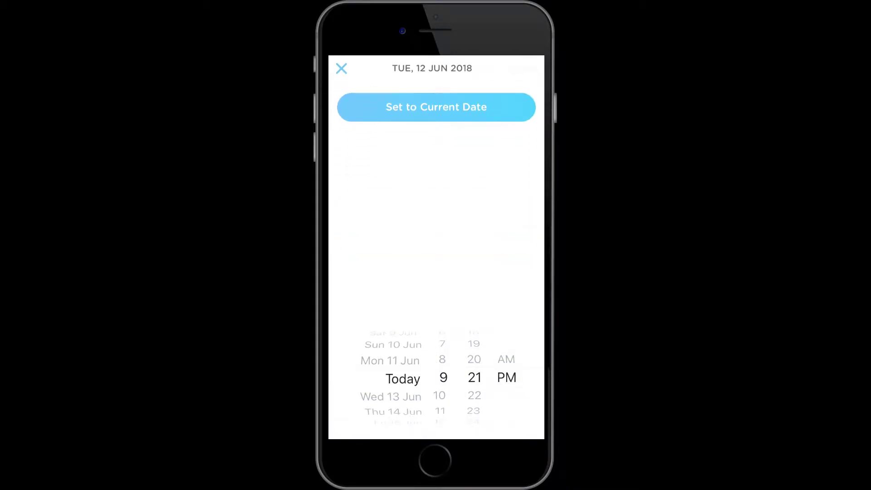
pyautogui.scroll(10, 392, 378)
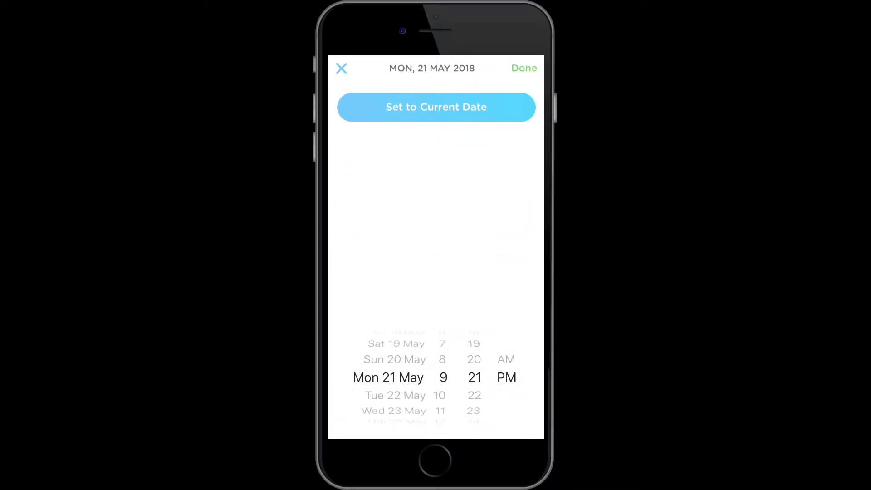
pyautogui.click(524, 68)
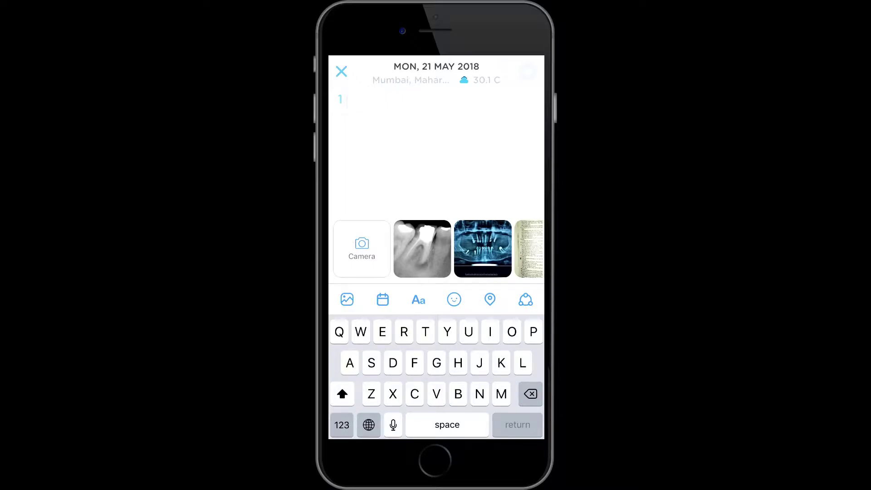
pyautogui.write('Dl')
pyautogui.press('BackSpace')
pyautogui.press('BackSpace')
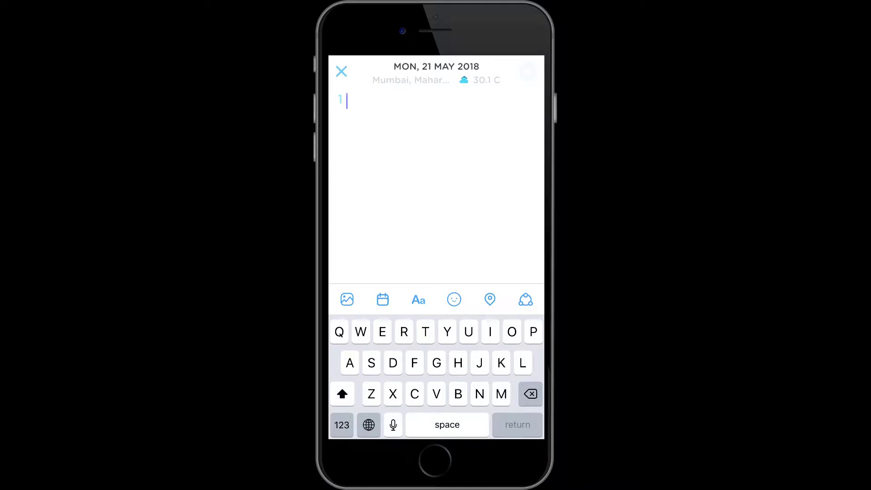
pyautogui.write('Did act of kindness Had a good day Worked up hard Was on time')
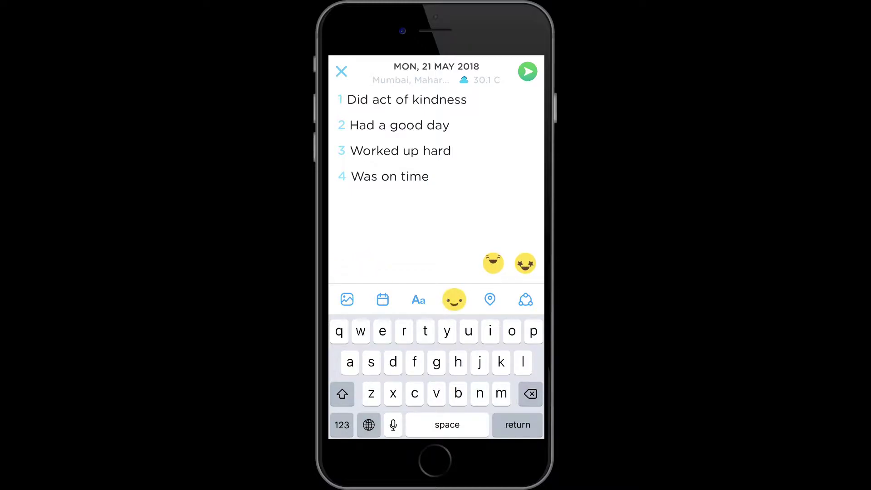
pyautogui.click(527, 71)
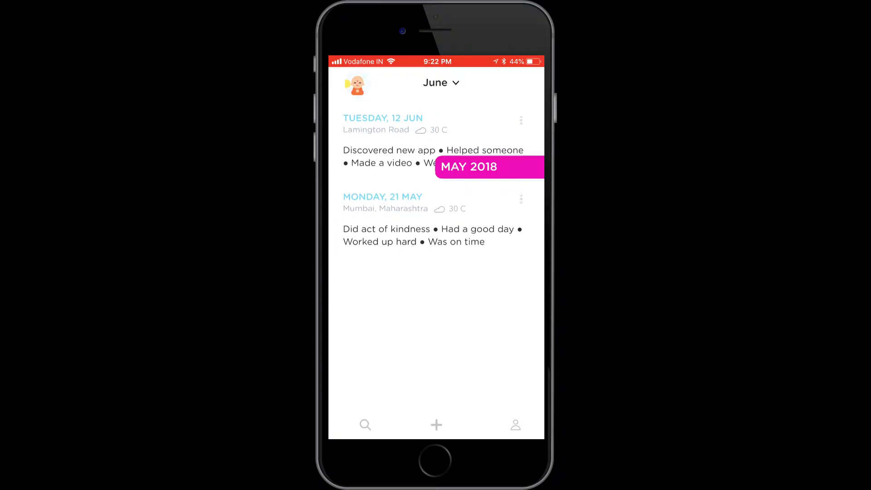
pyautogui.scroll(-2, 436, 204)
pyautogui.scroll(2, 435, 204)
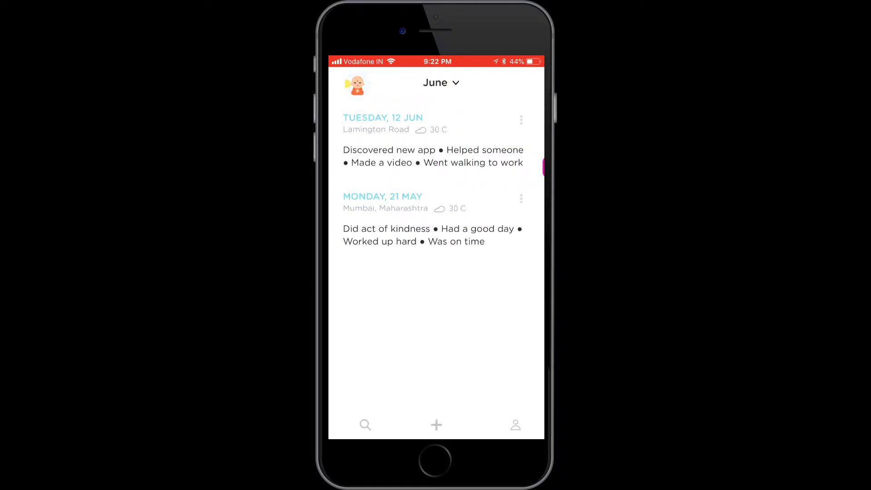
pyautogui.scroll(2, 436, 205)
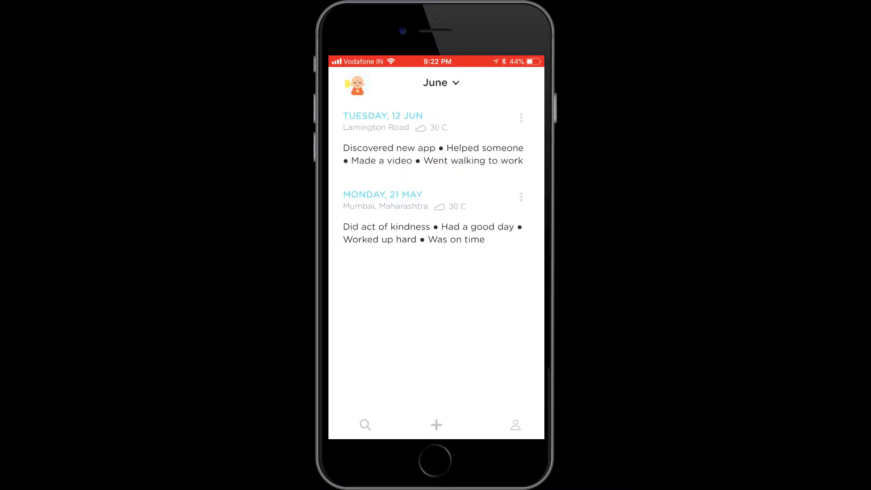
# Open the profile page, which now counts two entries and eight moments
pyautogui.click(515, 424)
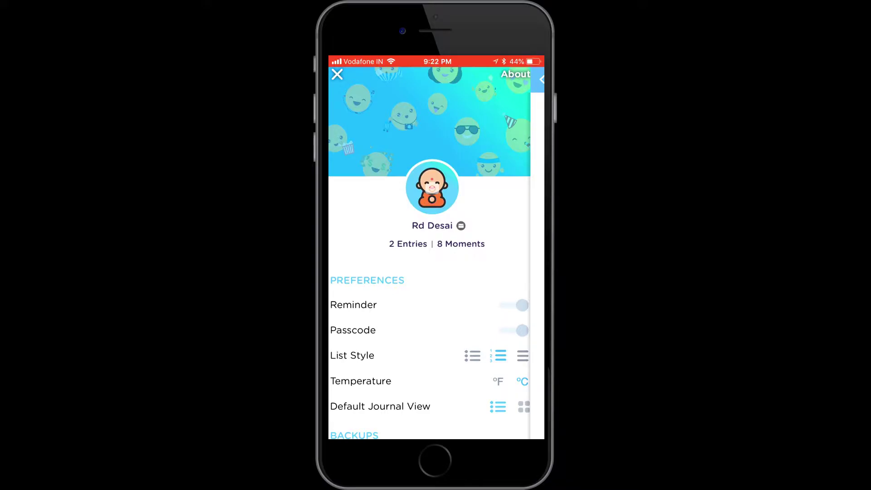
# Open About and flip through the getgratitude.co testimonial slides
pyautogui.click(435, 394)
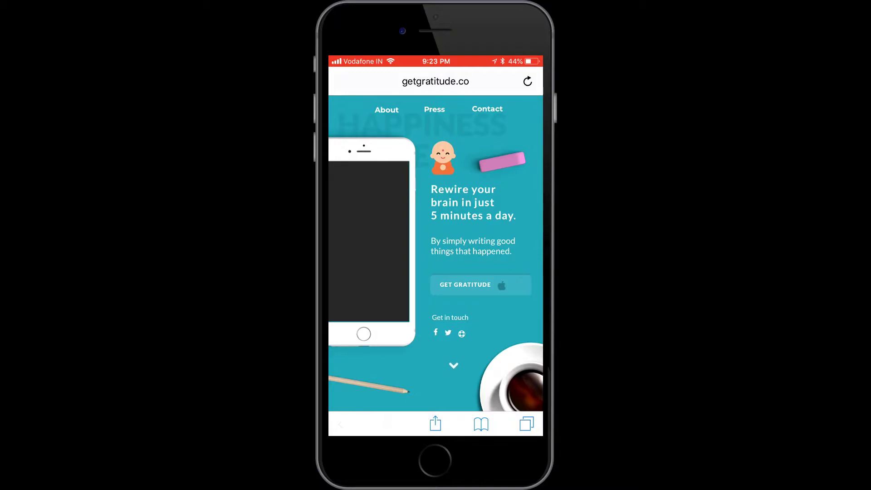
pyautogui.scroll(-10, 435, 250)
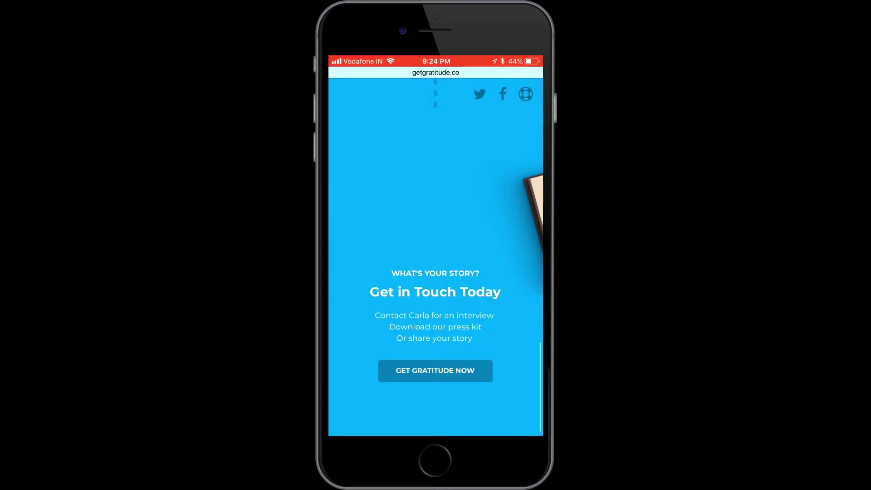
pyautogui.scroll(-1, 436, 272)
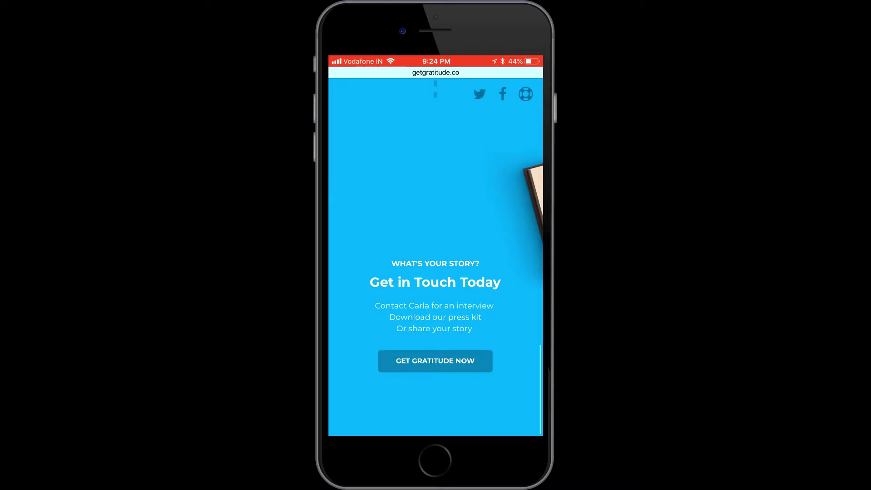
pyautogui.scroll(3, 435, 272)
pyautogui.scroll(5, 435, 272)
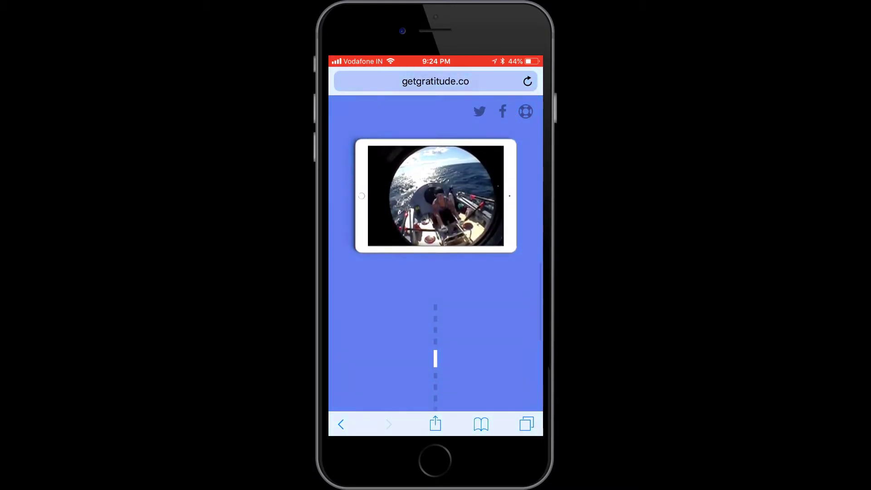
pyautogui.click(451, 228)
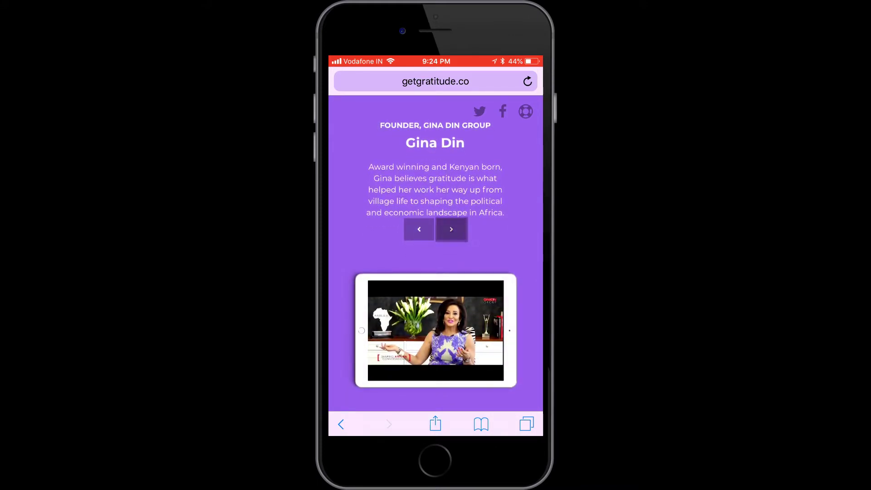
pyautogui.click(451, 228)
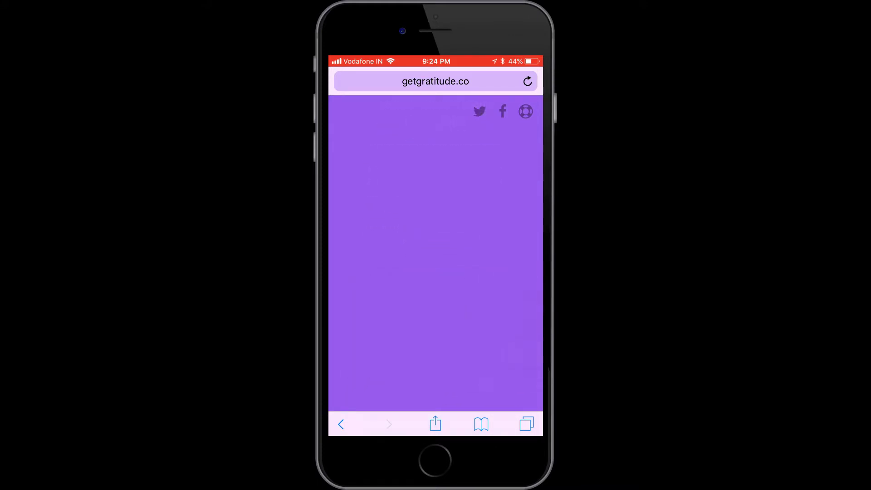
pyautogui.scroll(5, 436, 251)
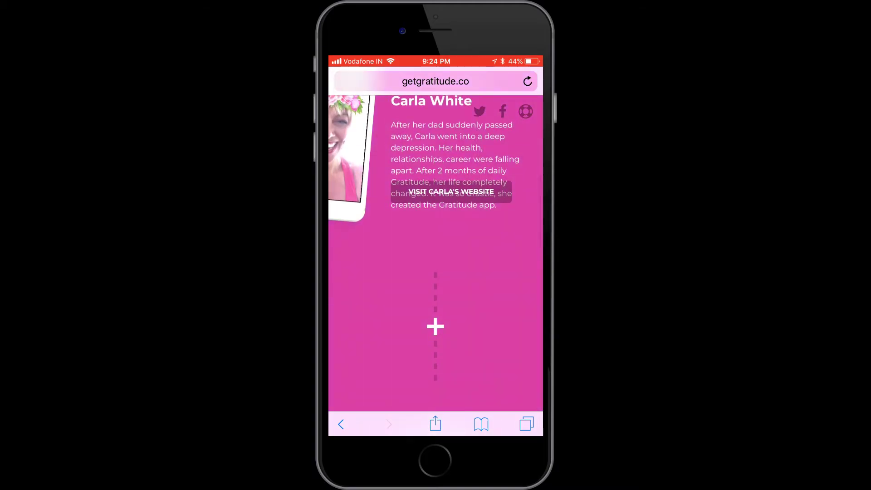
pyautogui.scroll(3, 436, 251)
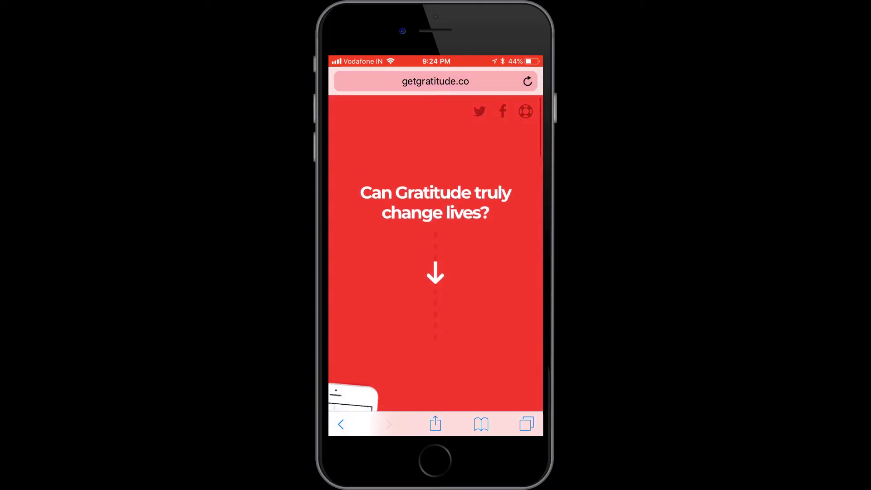
pyautogui.scroll(3, 435, 252)
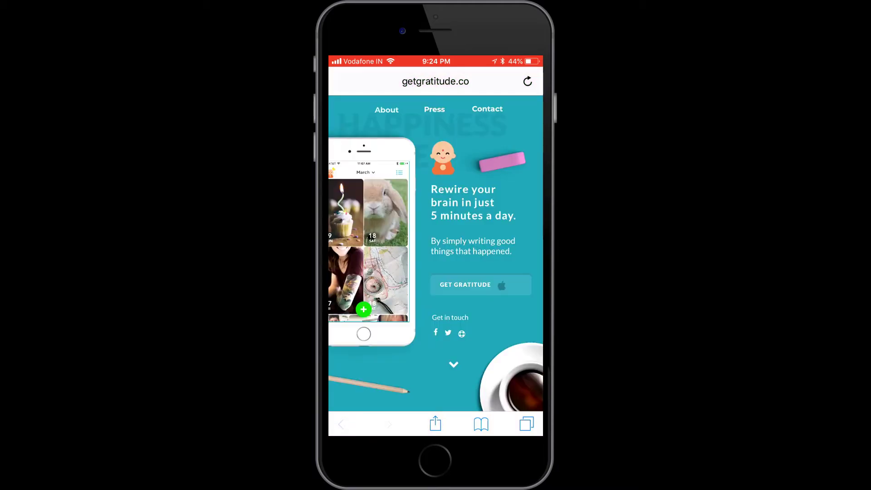
pyautogui.scroll(-2, 435, 252)
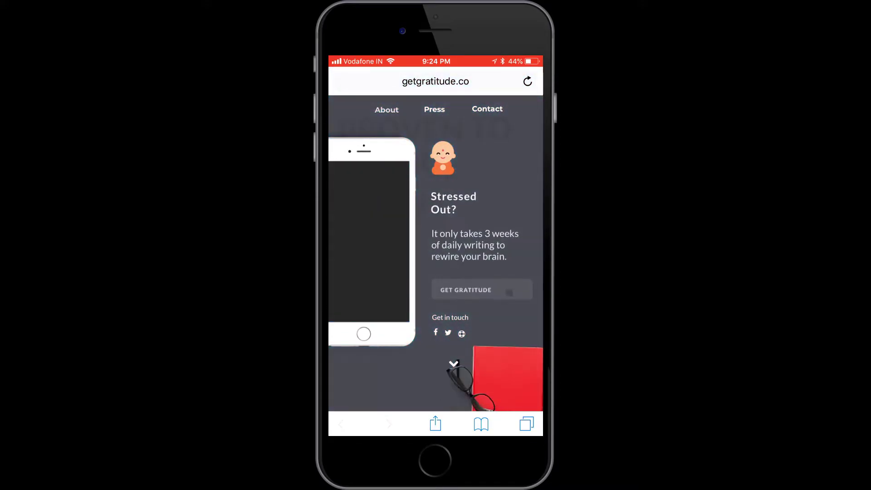
pyautogui.scroll(-2, 435, 252)
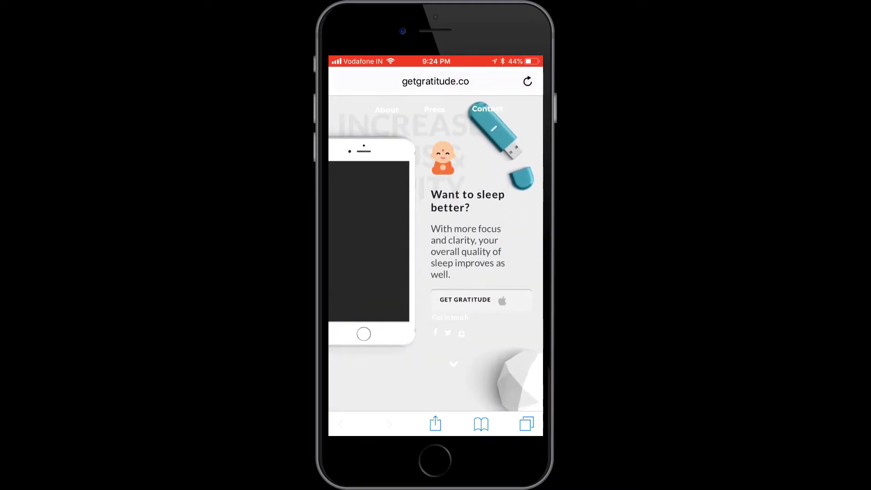
pyautogui.scroll(-2, 435, 252)
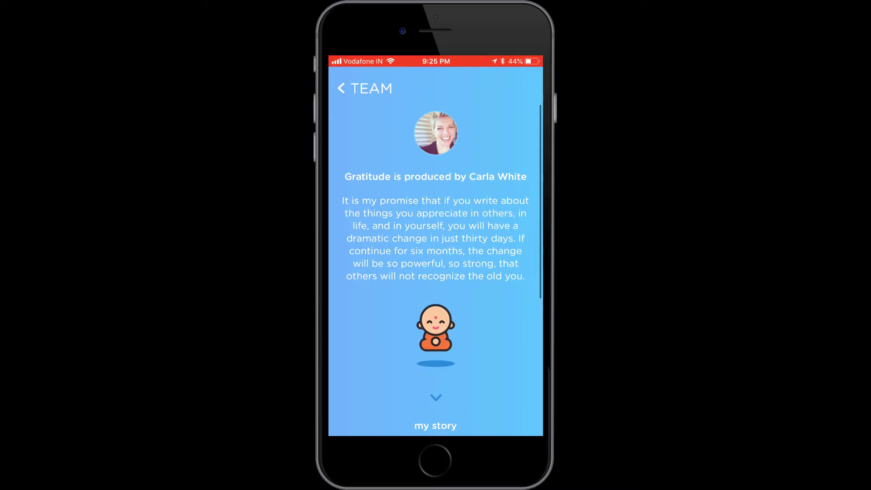
pyautogui.scroll(-2, 436, 259)
pyautogui.scroll(-2, 435, 272)
pyautogui.scroll(-3, 435, 273)
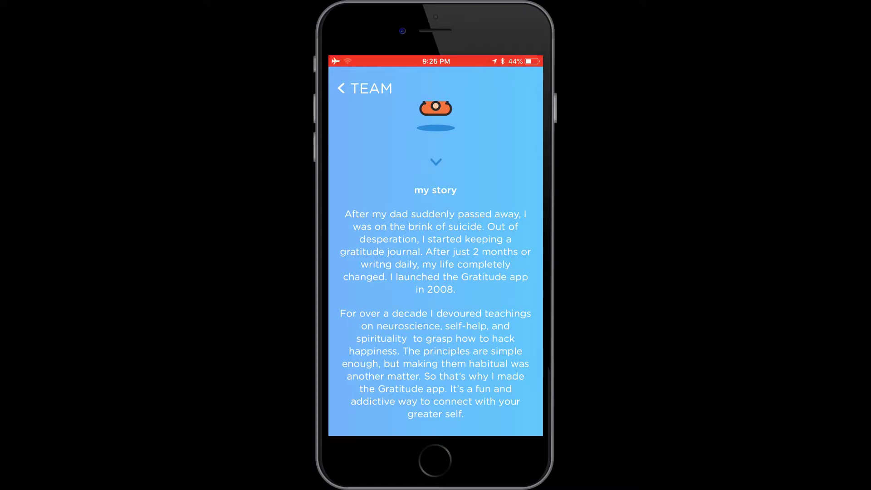
pyautogui.scroll(1, 436, 272)
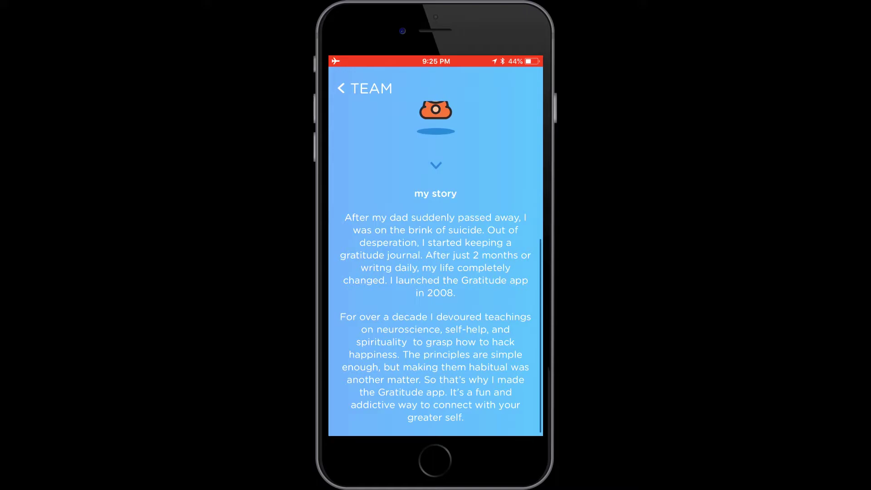
pyautogui.scroll(5, 435, 272)
pyautogui.moveTo(331, 273); pyautogui.dragTo(531, 272)
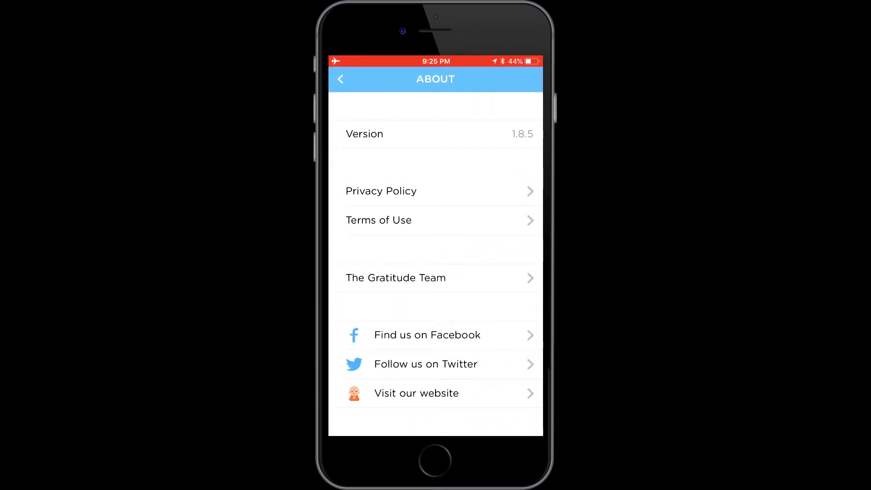
# Go back from About to the profile and preferences page
pyautogui.moveTo(330, 272); pyautogui.dragTo(542, 272)
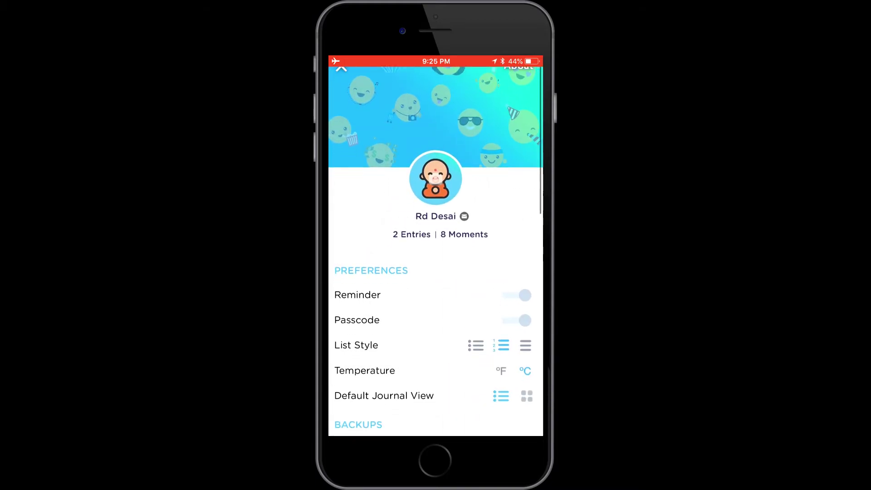
pyautogui.scroll(-5, 435, 272)
pyautogui.moveTo(543, 272); pyautogui.dragTo(525, 272)
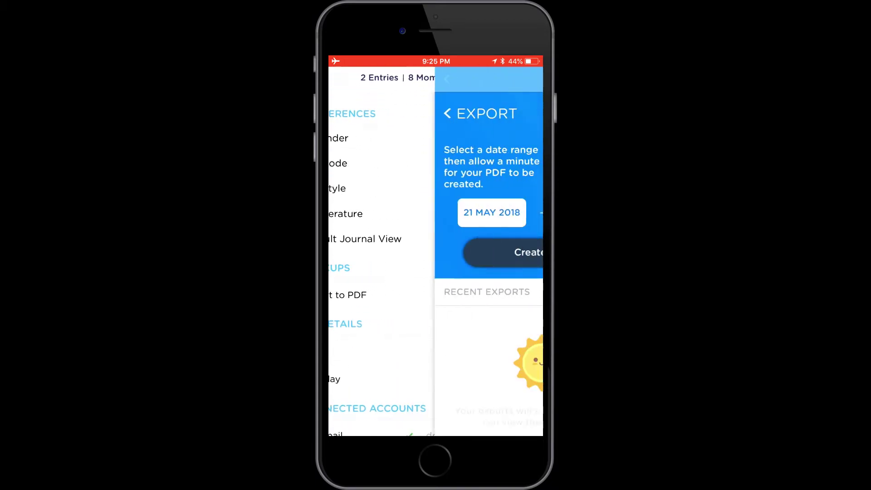
# Create the 21 May–12 Jun 2018 PDF after one retry, and review it without sharing
pyautogui.click(436, 252)
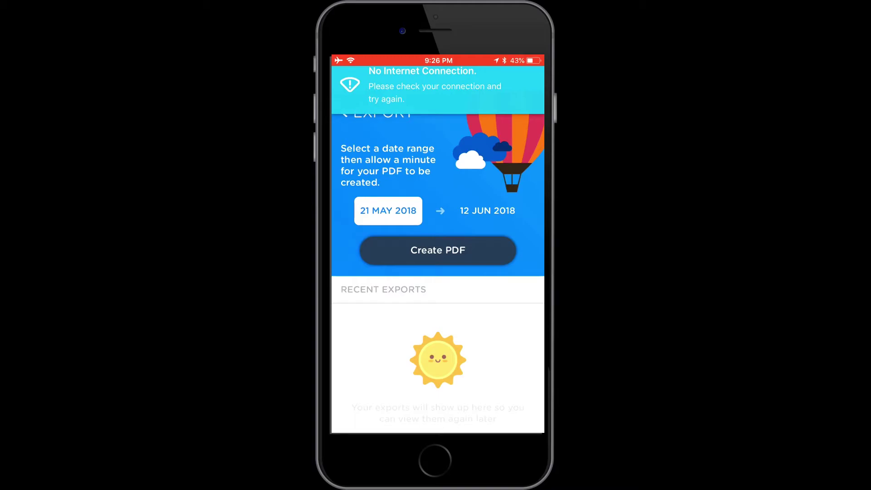
pyautogui.click(438, 249)
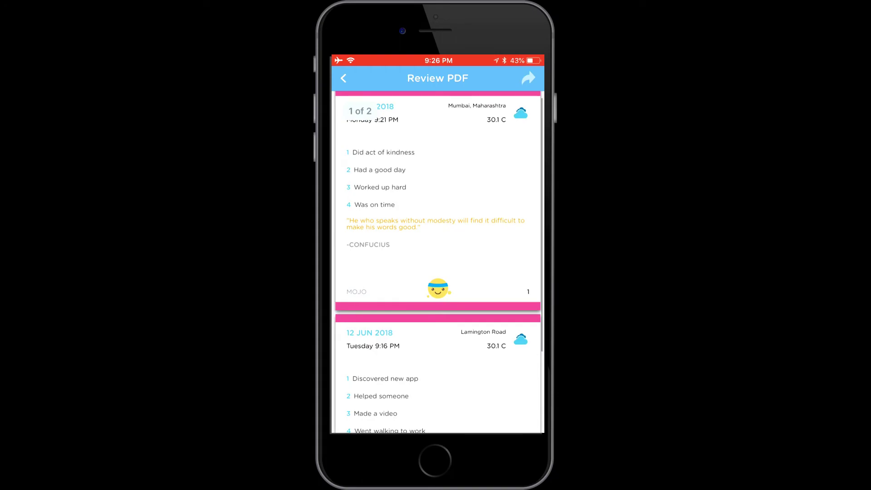
pyautogui.scroll(-5, 438, 262)
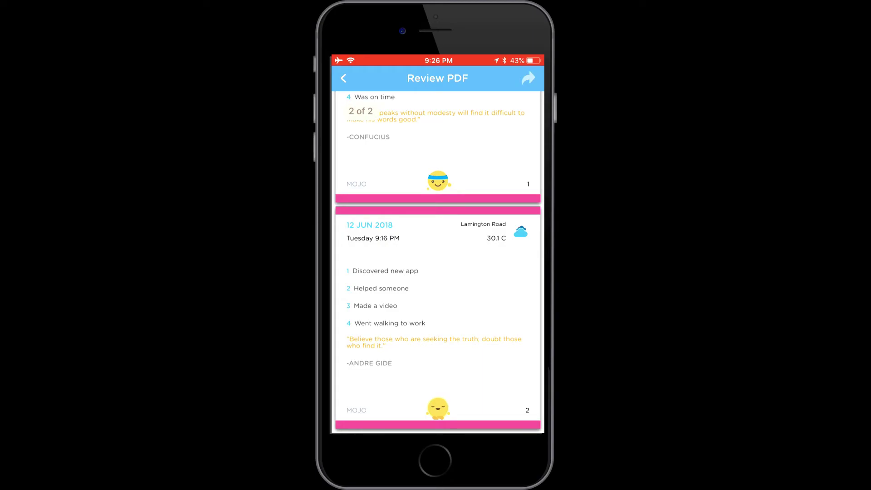
pyautogui.scroll(1, 437, 263)
pyautogui.scroll(5, 437, 265)
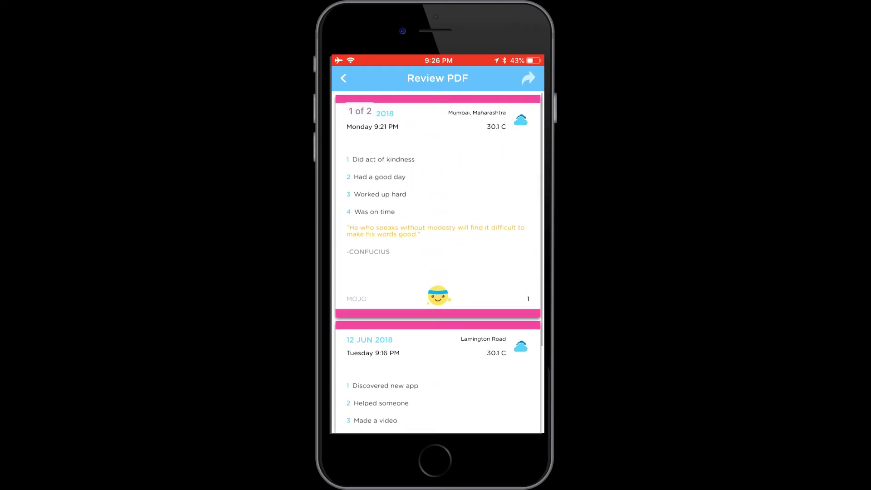
pyautogui.click(528, 79)
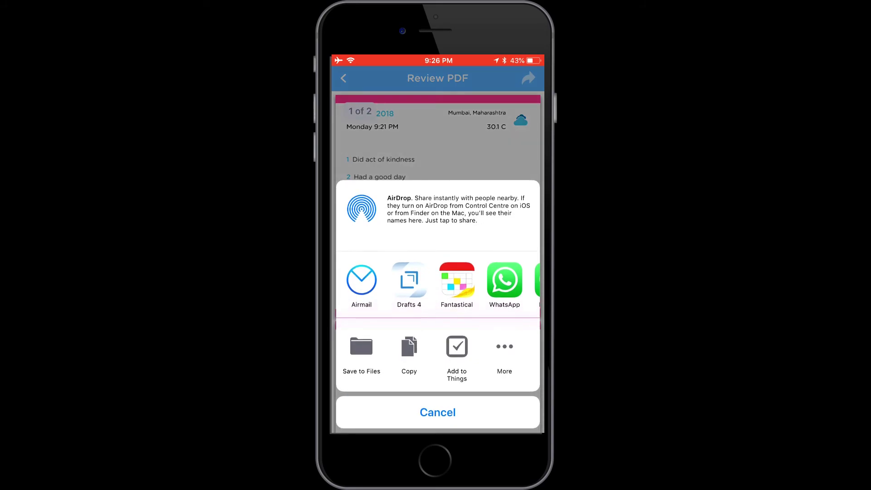
pyautogui.click(437, 412)
pyautogui.moveTo(333, 245); pyautogui.dragTo(530, 245)
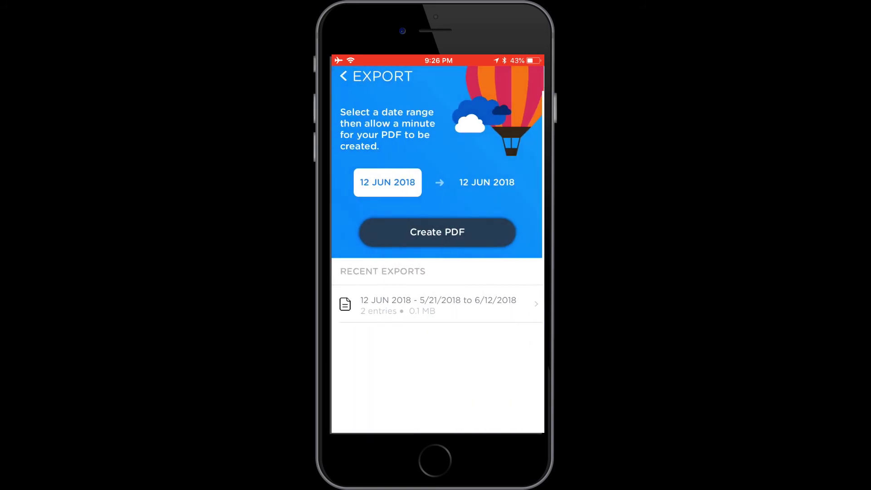
# Return to the June journal, search entries for 'Video', dismiss the blank entry, and go home
pyautogui.moveTo(333, 245); pyautogui.dragTo(354, 245)
pyautogui.scroll(1, 438, 249)
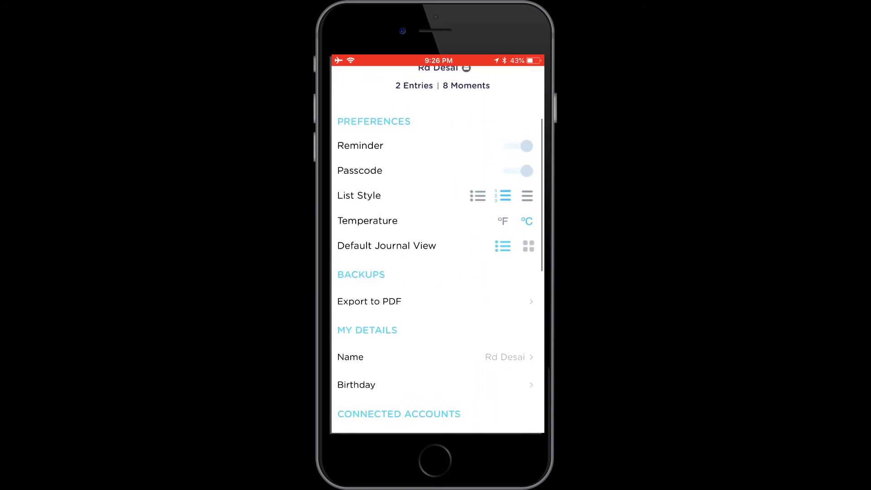
pyautogui.scroll(3, 437, 249)
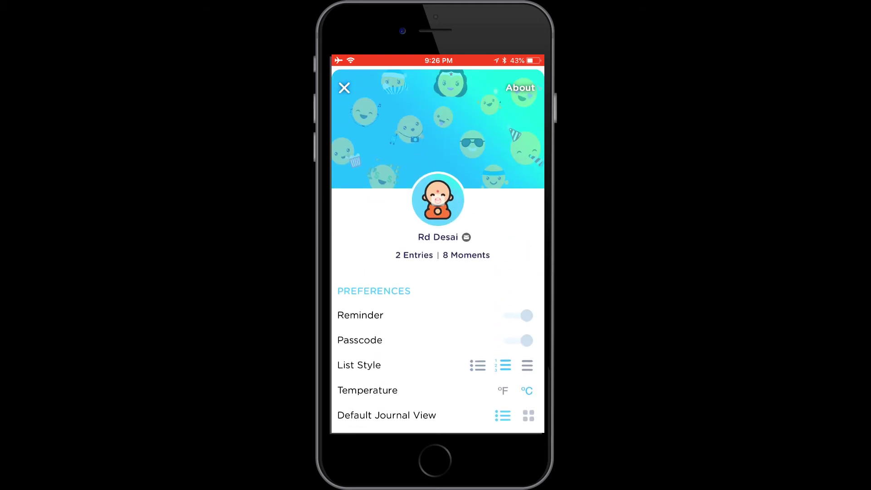
pyautogui.click(344, 88)
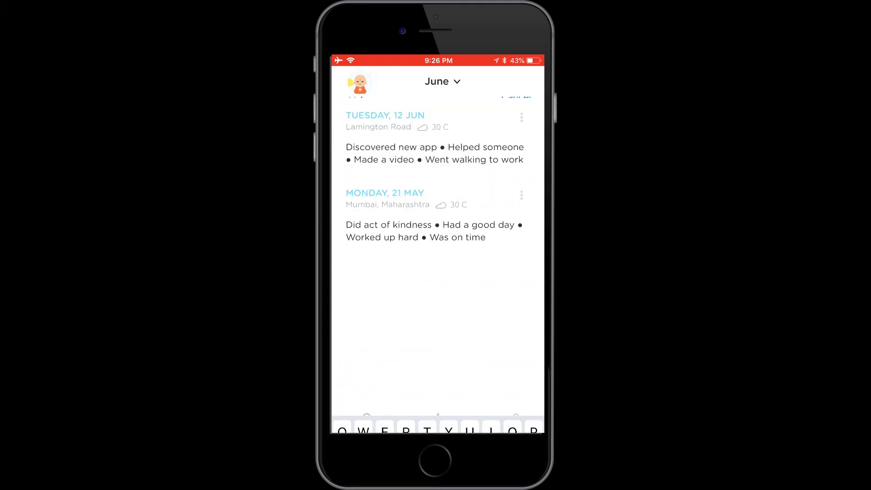
pyautogui.click(515, 111)
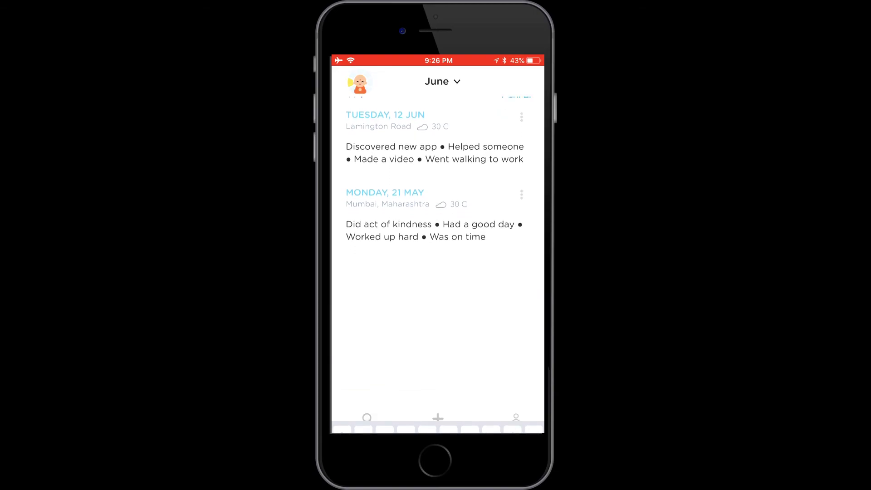
pyautogui.write('V')
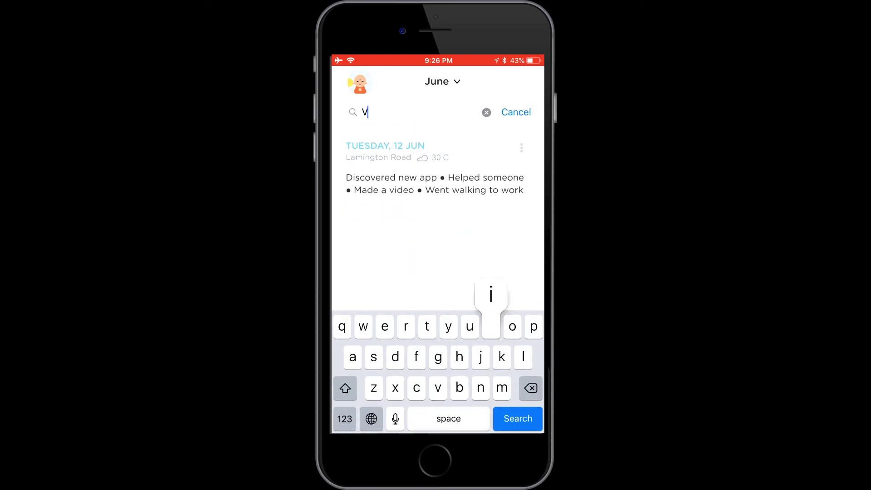
pyautogui.write('ideo')
pyautogui.click(516, 112)
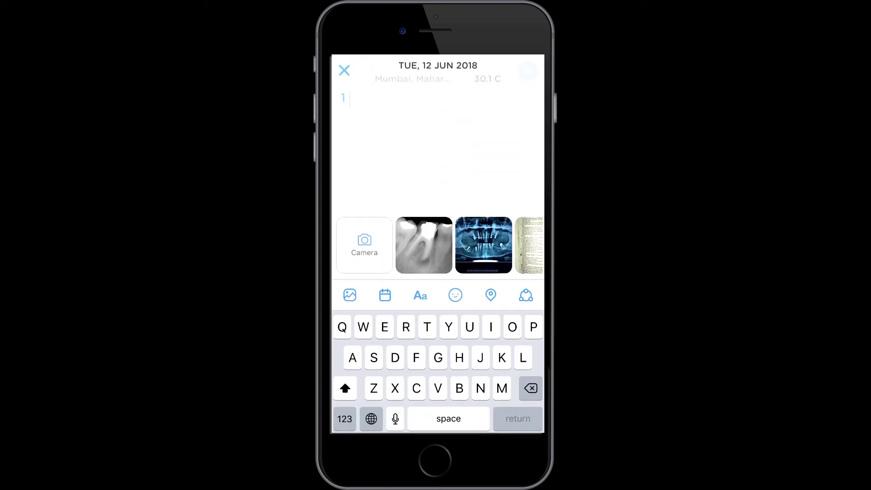
pyautogui.click(344, 70)
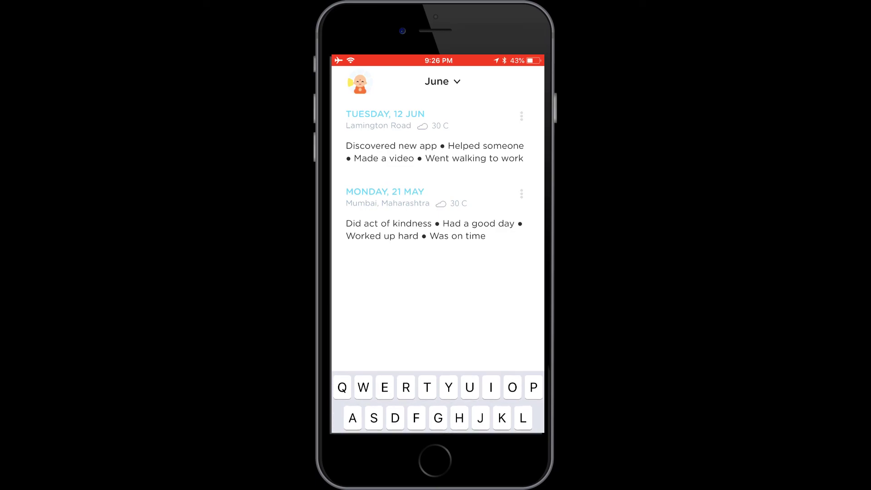
pyautogui.press('super')
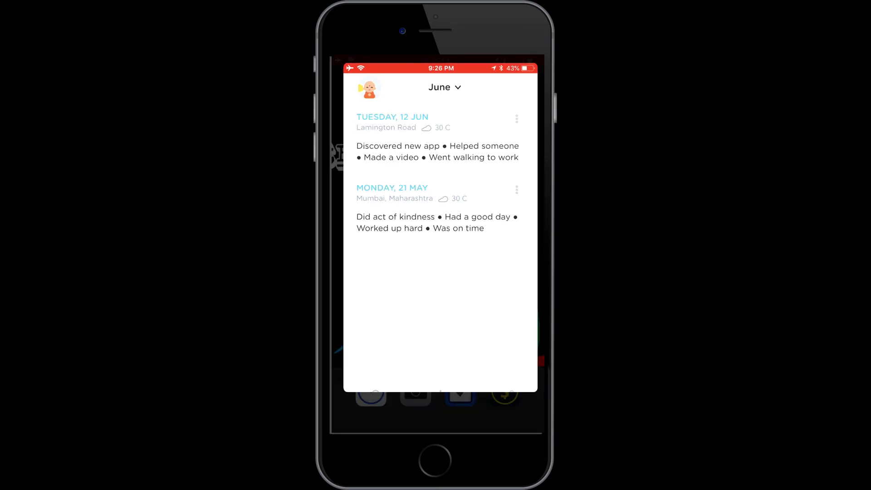